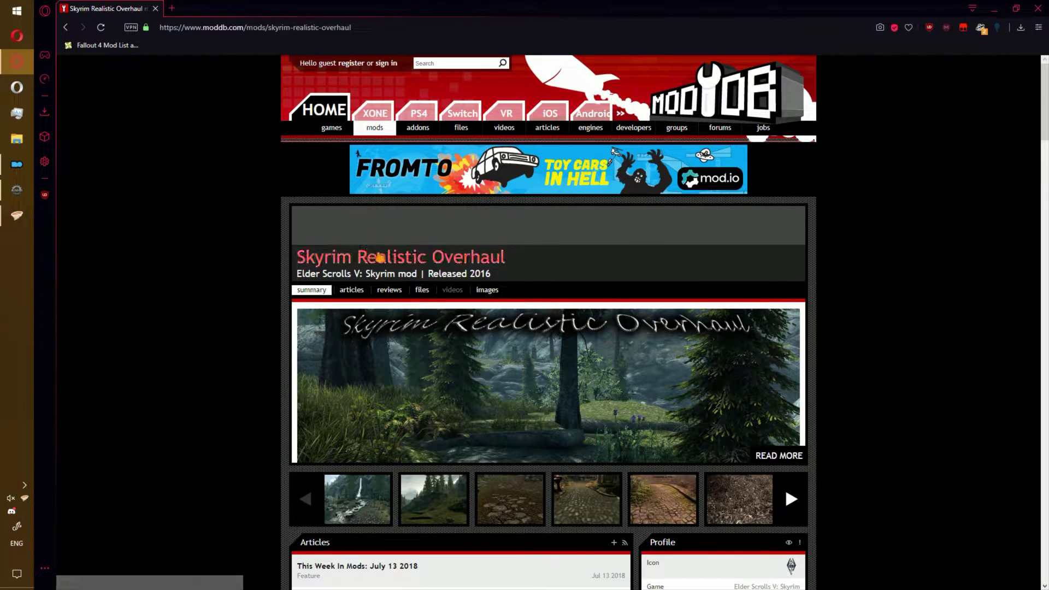
Open the mod's files list, then open the Part 1, Part 2, Part 3 and 1.8. Update pages in separate tabs
left_click(425, 291)
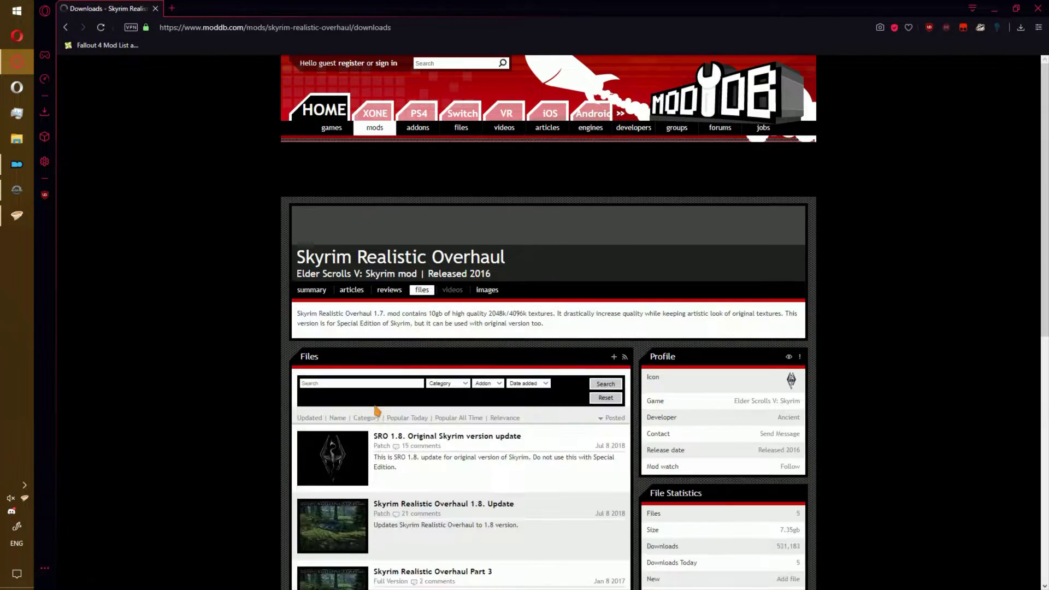
scroll(248, 384, "down", 4)
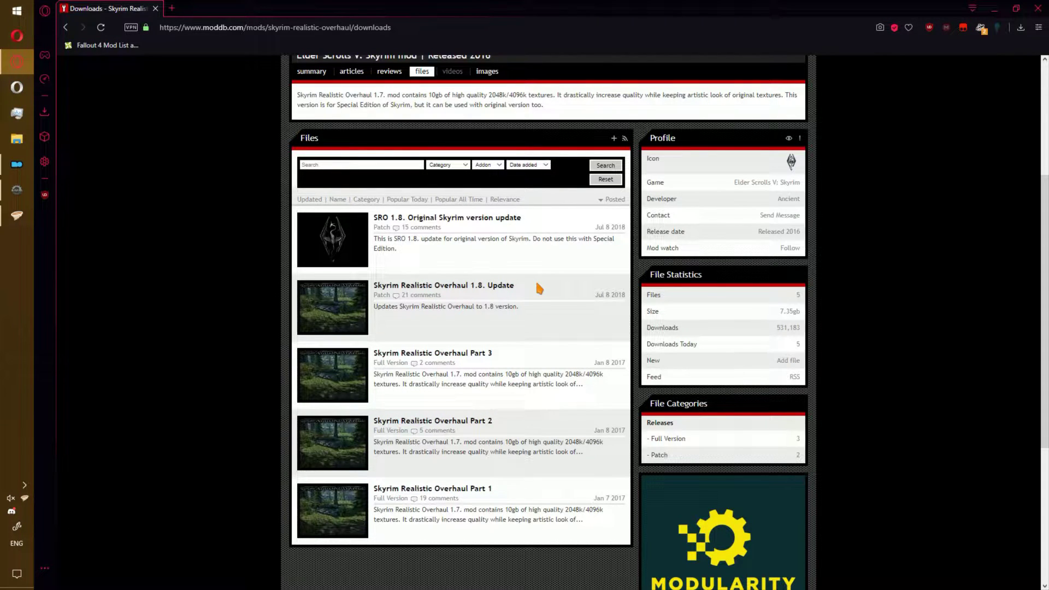
right_click(464, 494)
left_click(494, 388)
right_click(486, 430)
left_click(494, 434)
right_click(473, 354)
left_click(494, 361)
right_click(489, 283)
left_click(508, 289)
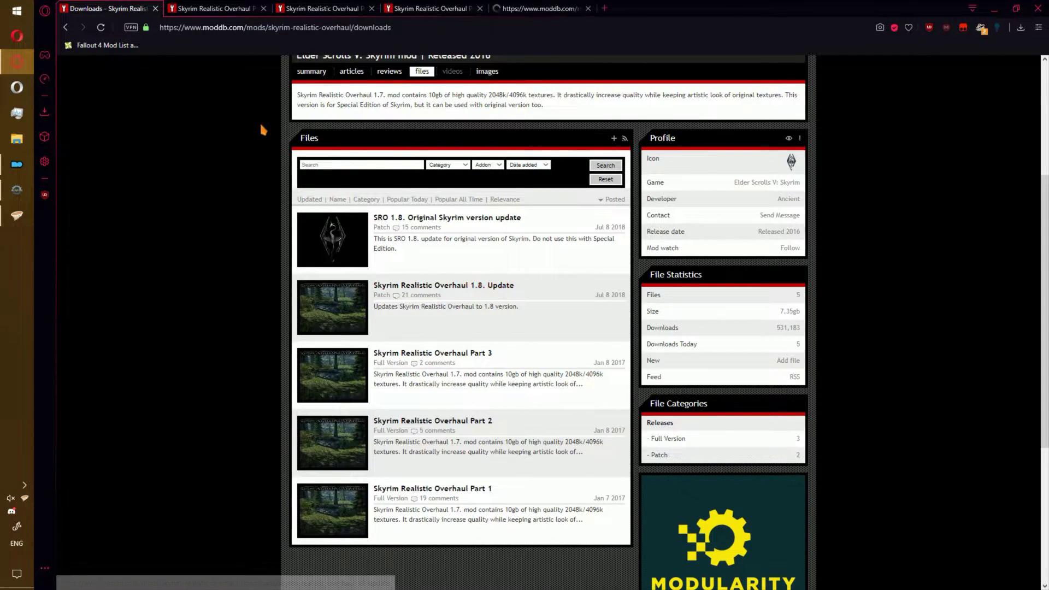
Download the Skyrim Realistic Overhaul Part 1, Part 2, Part 3 and 1.8. Update archives from their pages
left_click(205, 6)
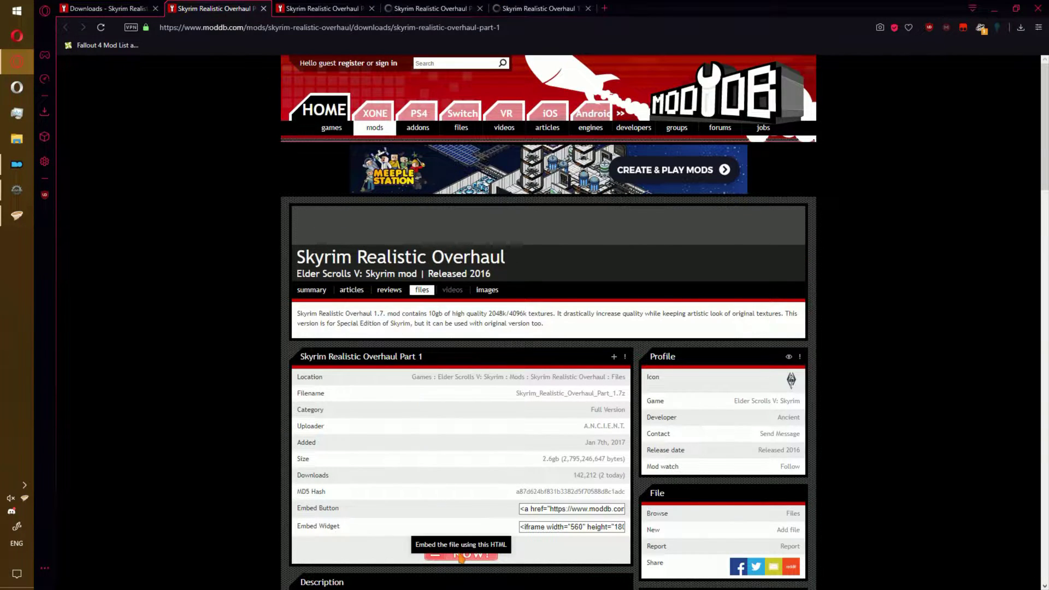
left_click(435, 558)
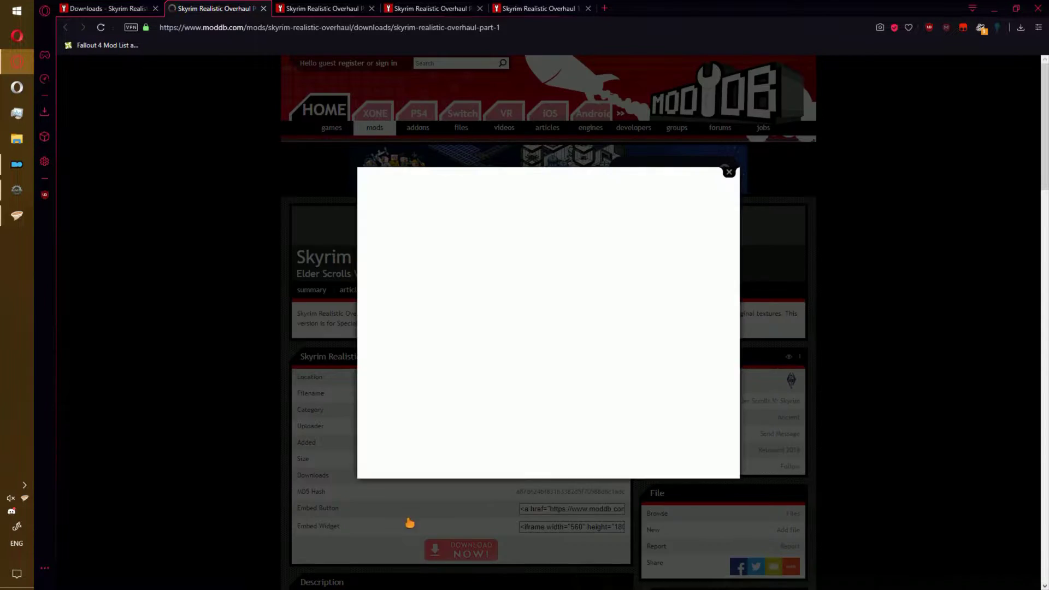
left_click(480, 183)
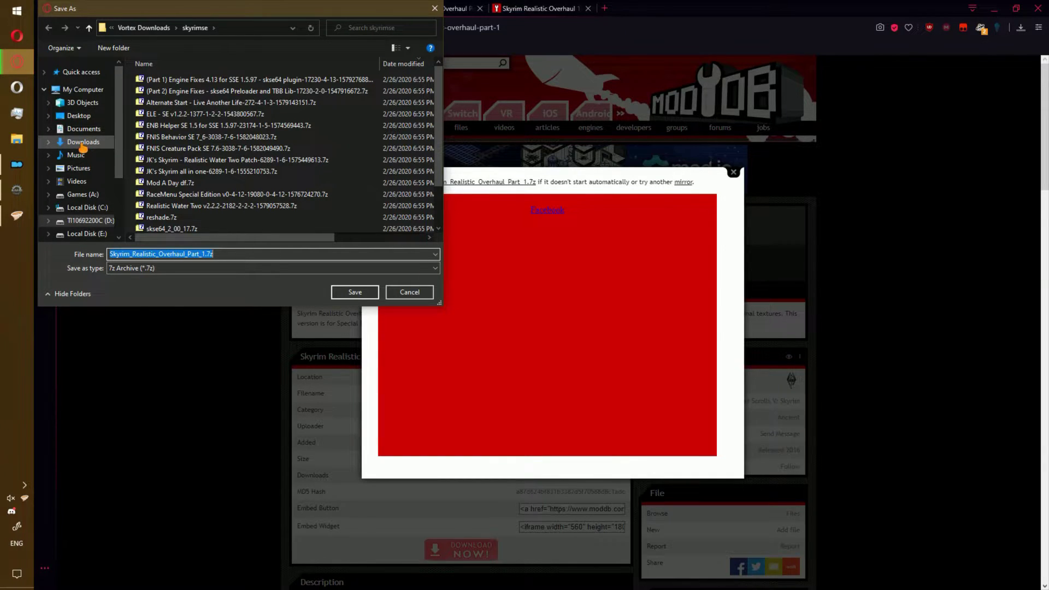
left_click(361, 292)
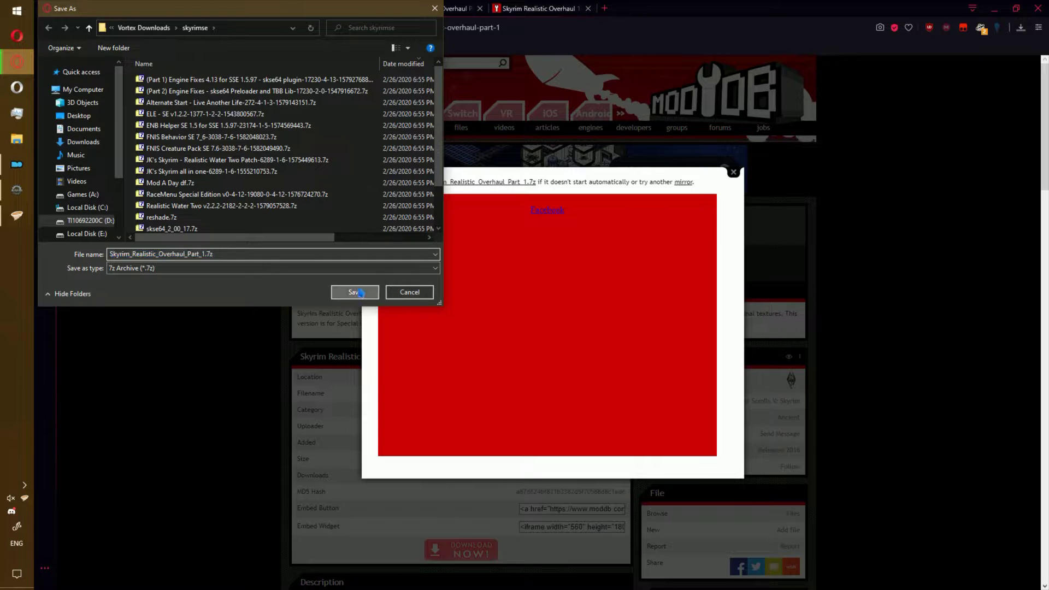
left_click(394, 297)
left_click(398, 483)
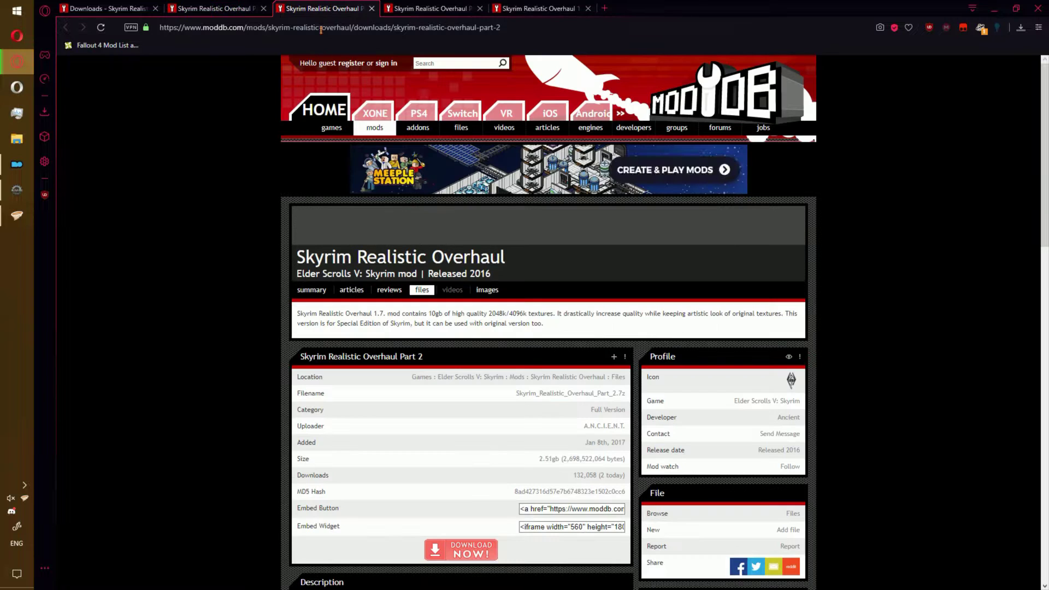
left_click(461, 553)
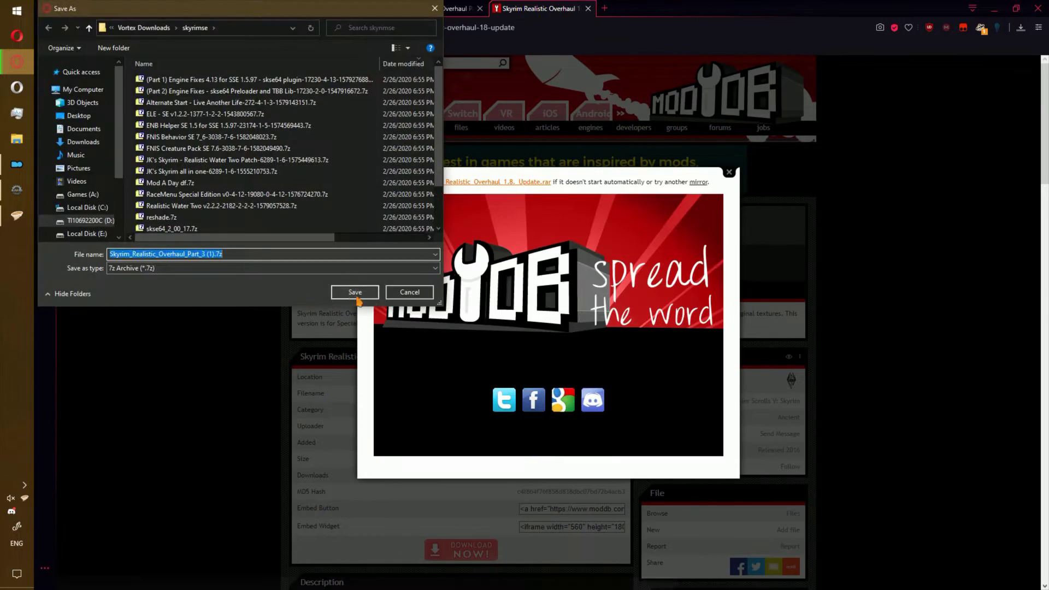
left_click(355, 293)
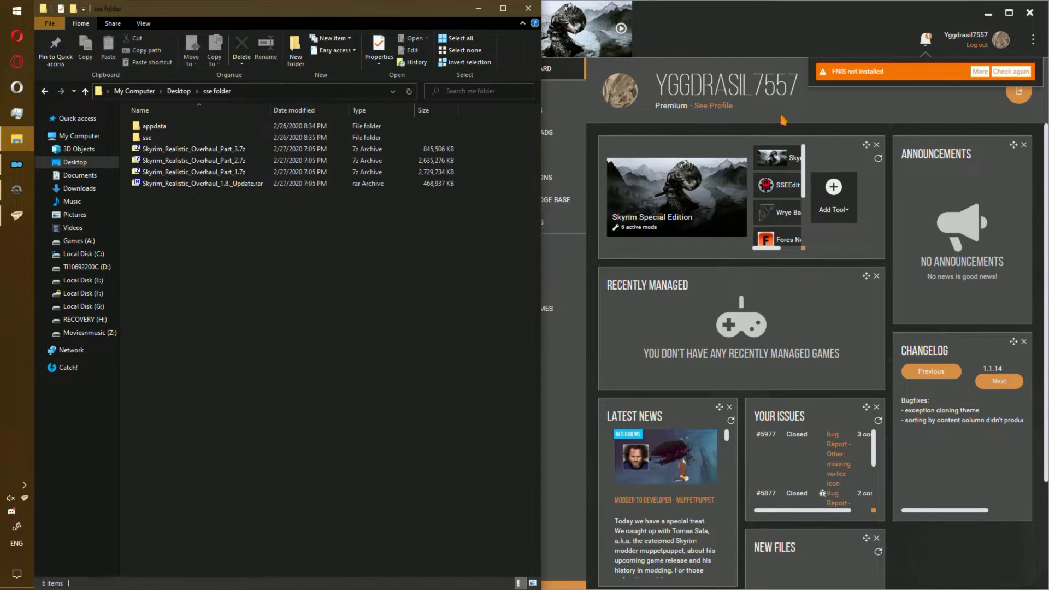
Switch to Vortex and import the four Skyrim Realistic Overhaul archives from the sse folder into its downloads
left_click(796, 47)
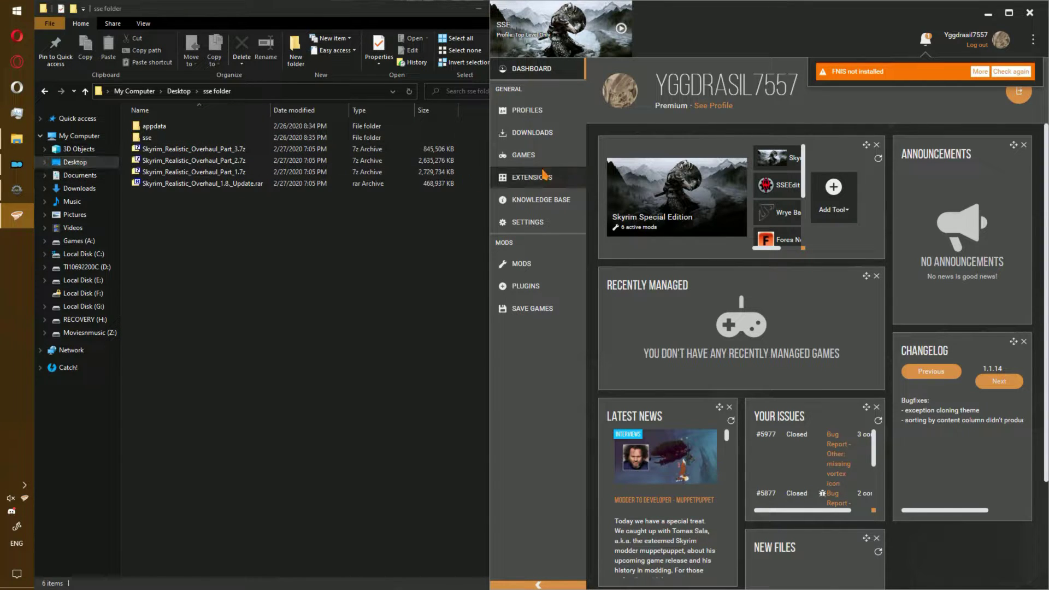
left_click(533, 133)
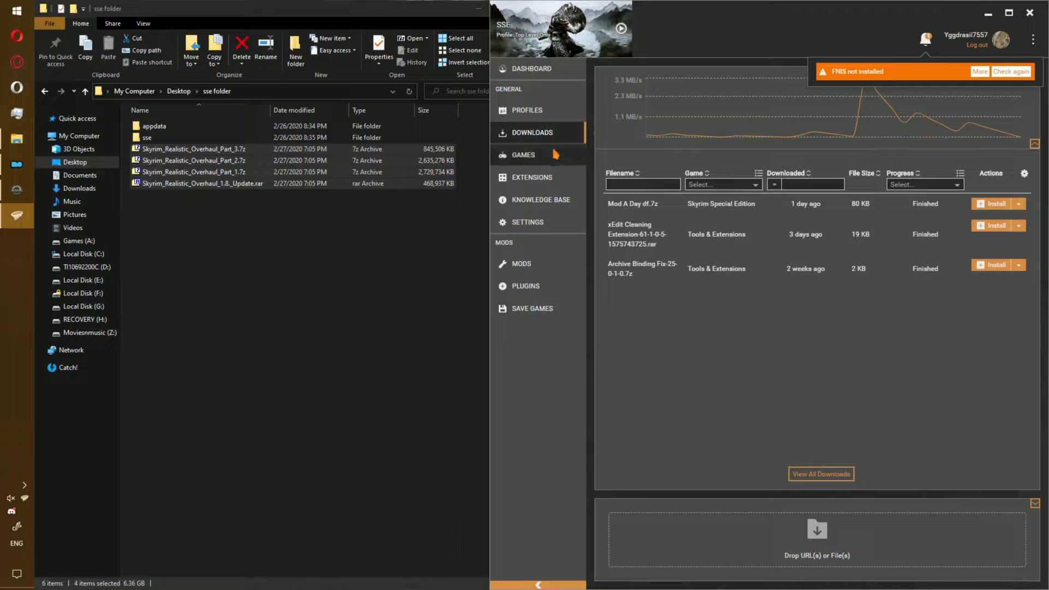
left_click_drag(320, 188, 775, 543)
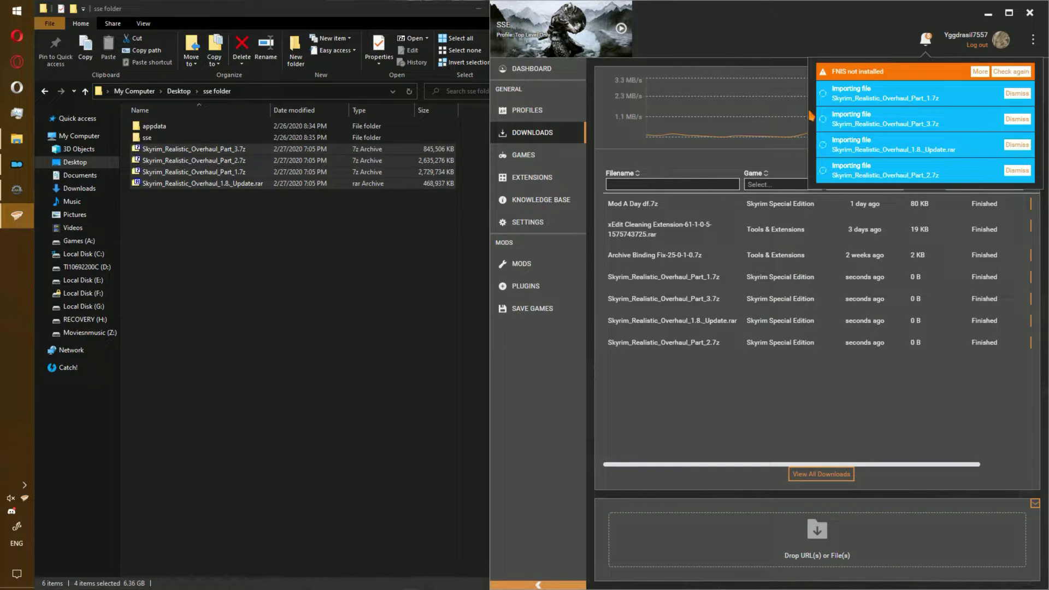
Add the four archives to Mod Organizer's downloads, and show the downloads list in Kortex Mod Manager
left_click(17, 164)
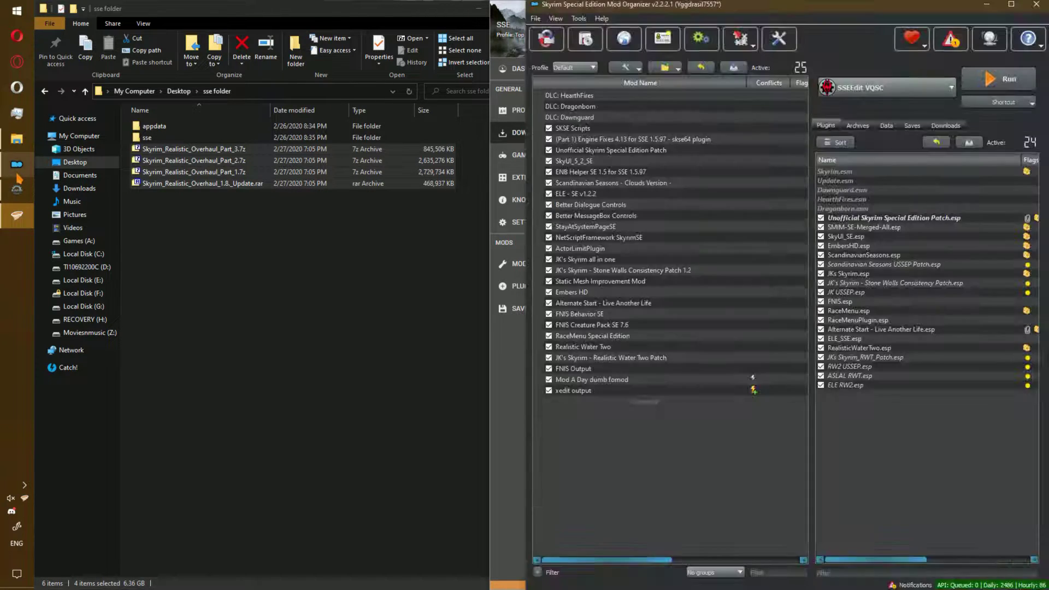
left_click_drag(890, 196, 944, 313)
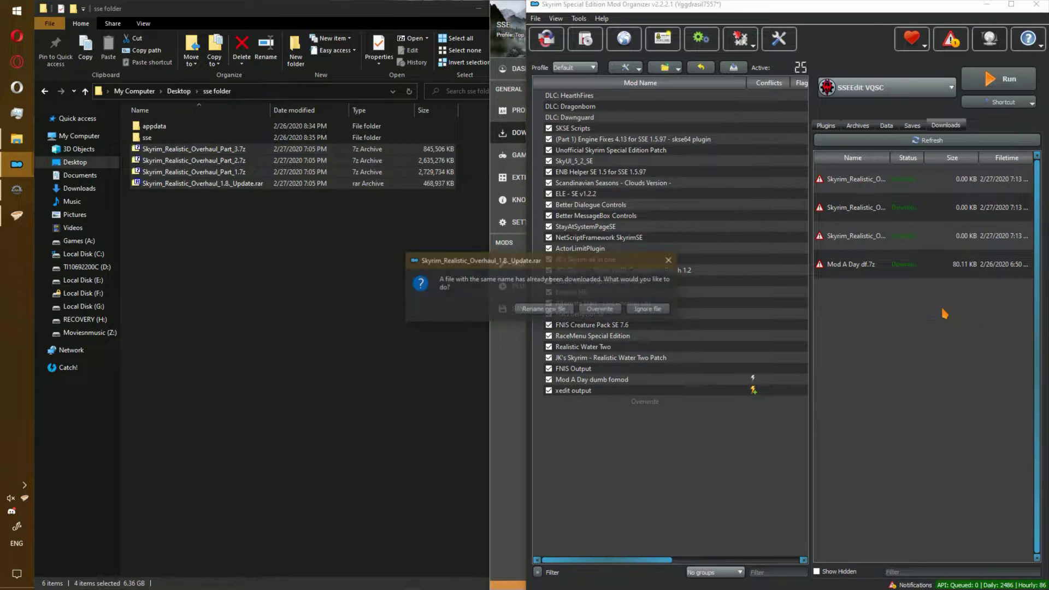
left_click(16, 190)
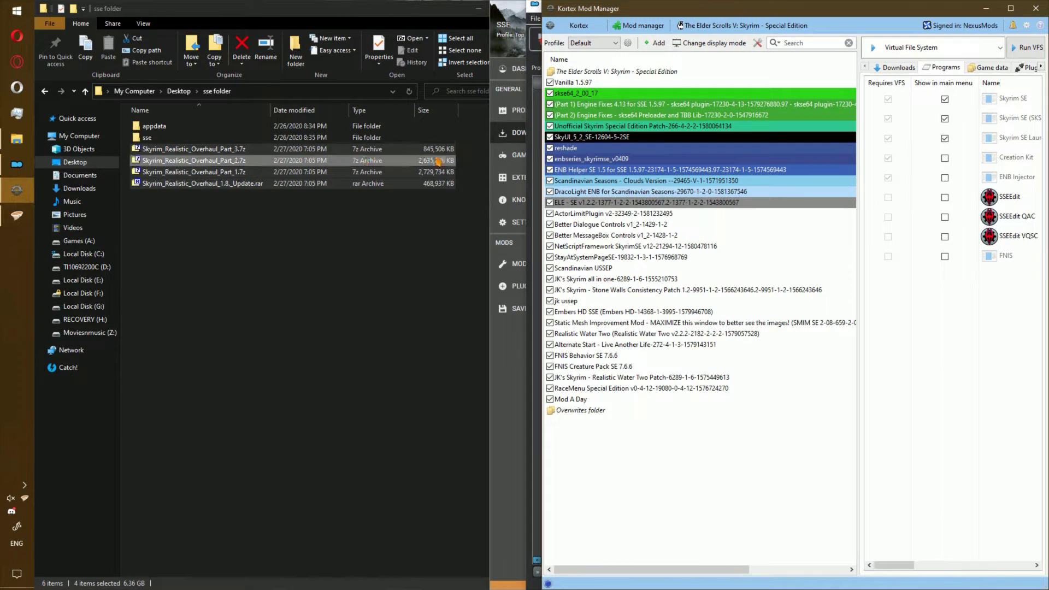
left_click(897, 66)
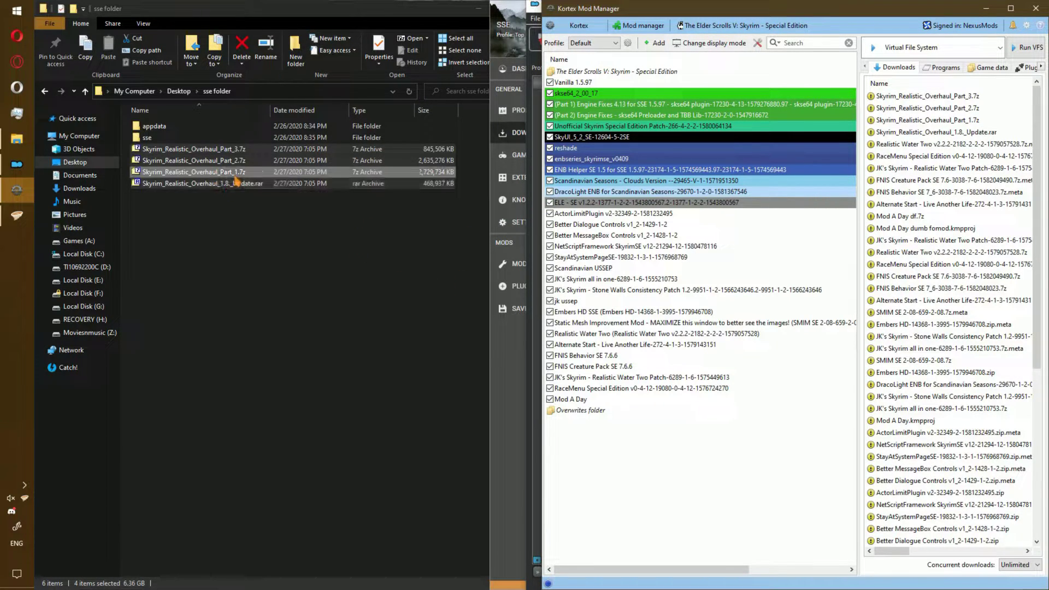
Extract the four Skyrim Realistic Overhaul archives in the sse folder with 7-Zip, each into its own folder
right_click(215, 168)
mouse_move(338, 186)
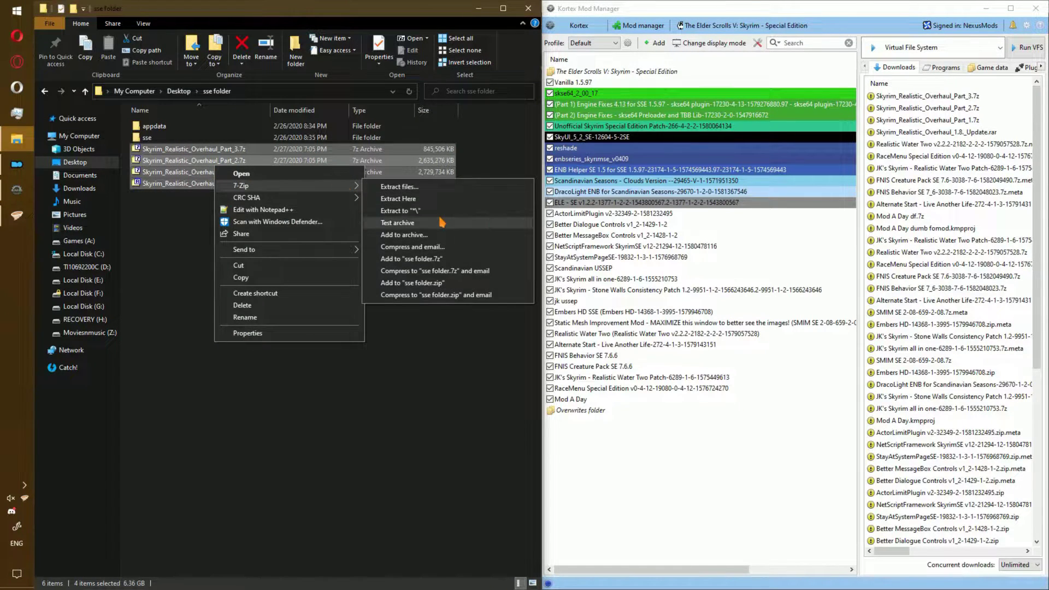
left_click(437, 222)
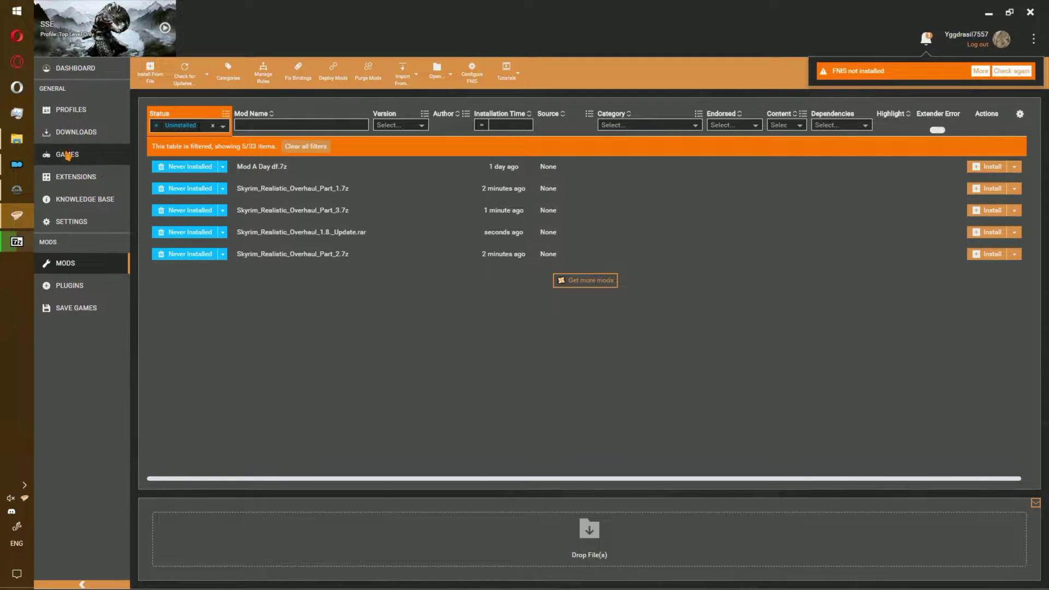
left_click(16, 139)
left_click_drag(301, 227, 218, 172)
left_click(544, 137)
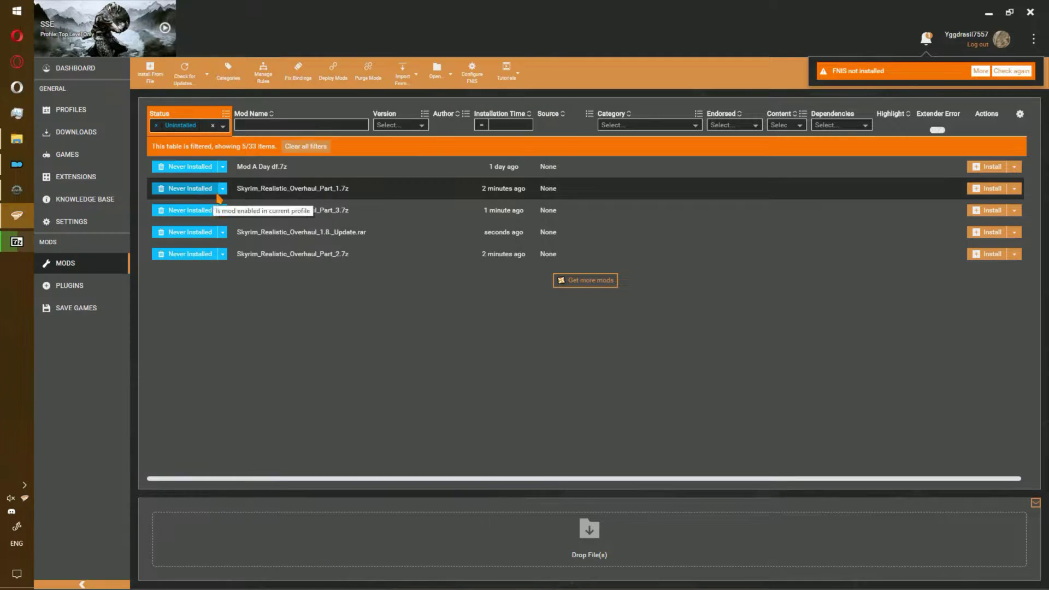
Install and enable Skyrim_Realistic_Overhaul_Part_1.7z in the Vortex mod list
left_click(223, 189)
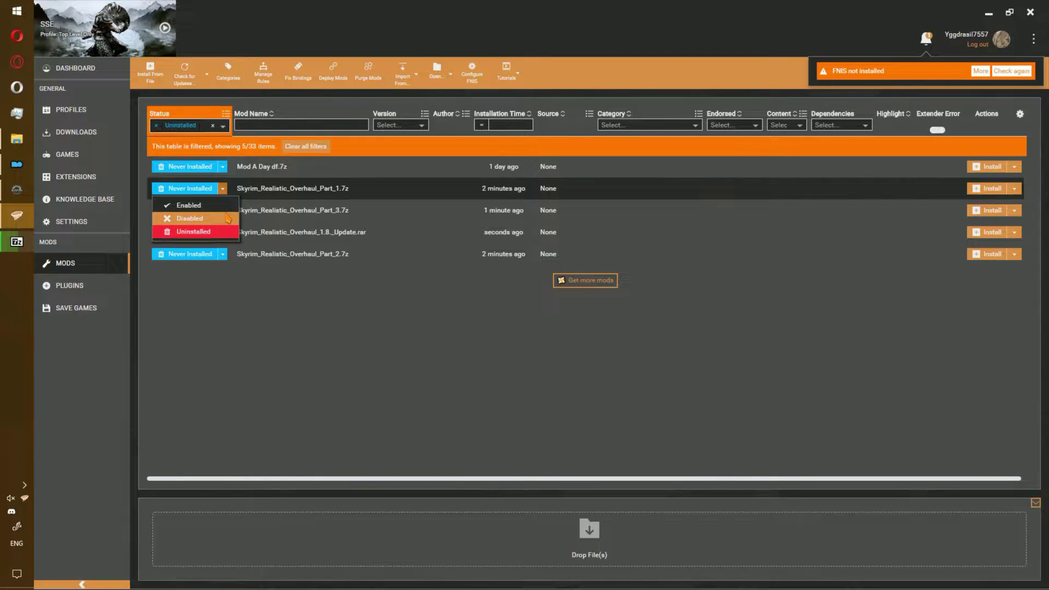
left_click(212, 205)
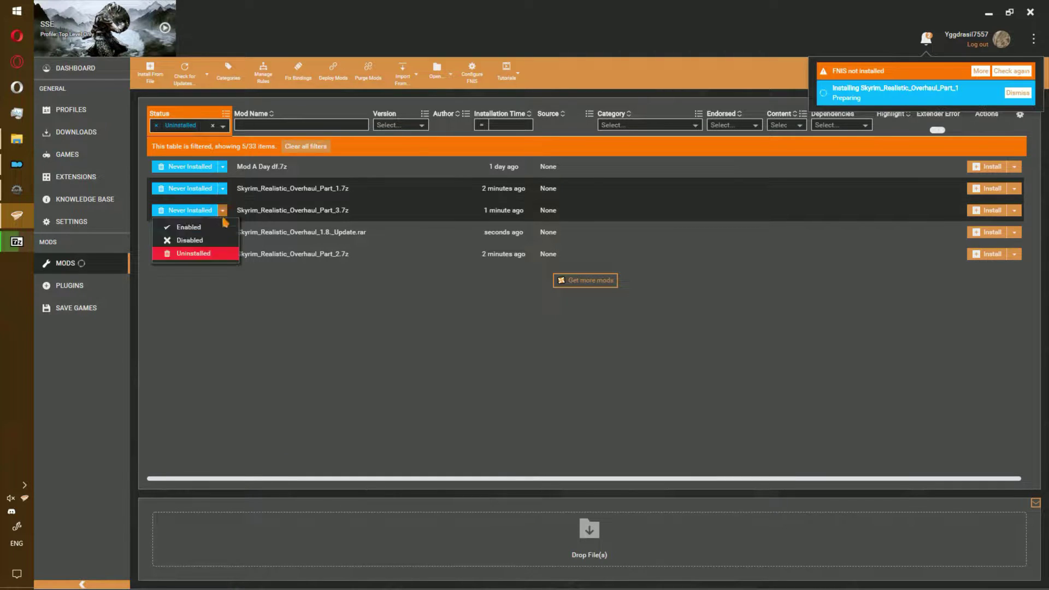
Switch to Mod Organizer and install the Part 1 archive under the mod name Skyrim_Realistic_Overhaul
key("alt+Tab")
left_click(713, 142)
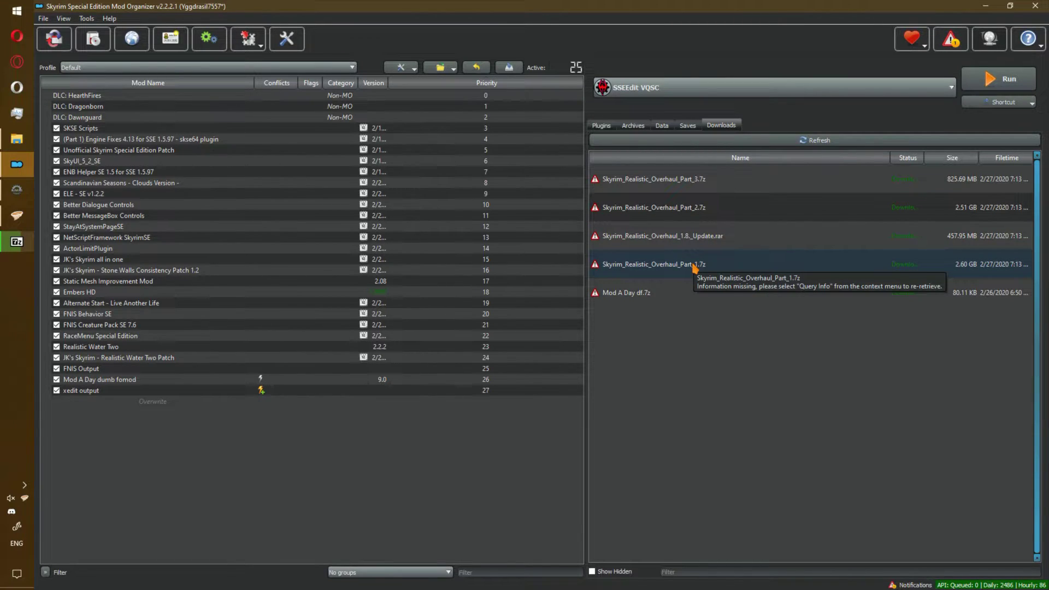
double_click(695, 266)
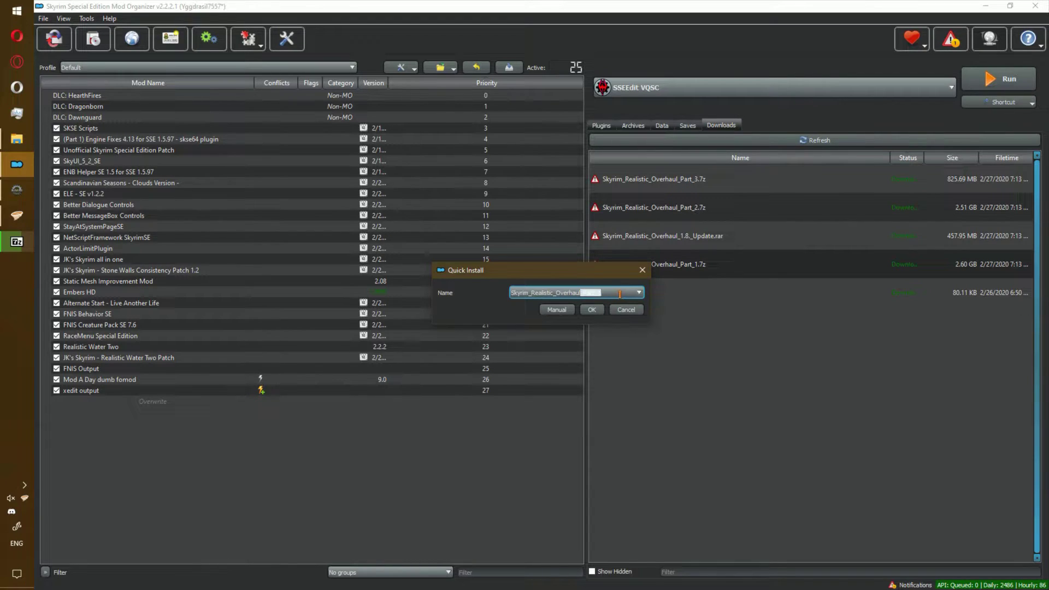
left_click(602, 310)
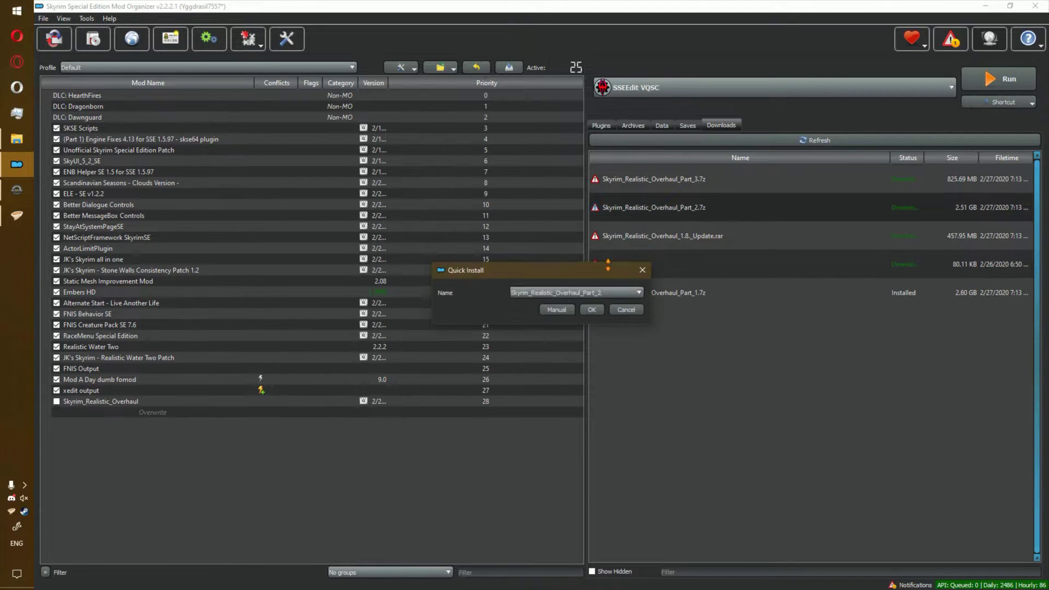
Install the Part 2 and Part 3 archives into the existing Skyrim_Realistic_Overhaul mod by giving them the same name
left_click_drag(595, 298, 680, 284)
left_click(592, 309)
left_click(495, 327)
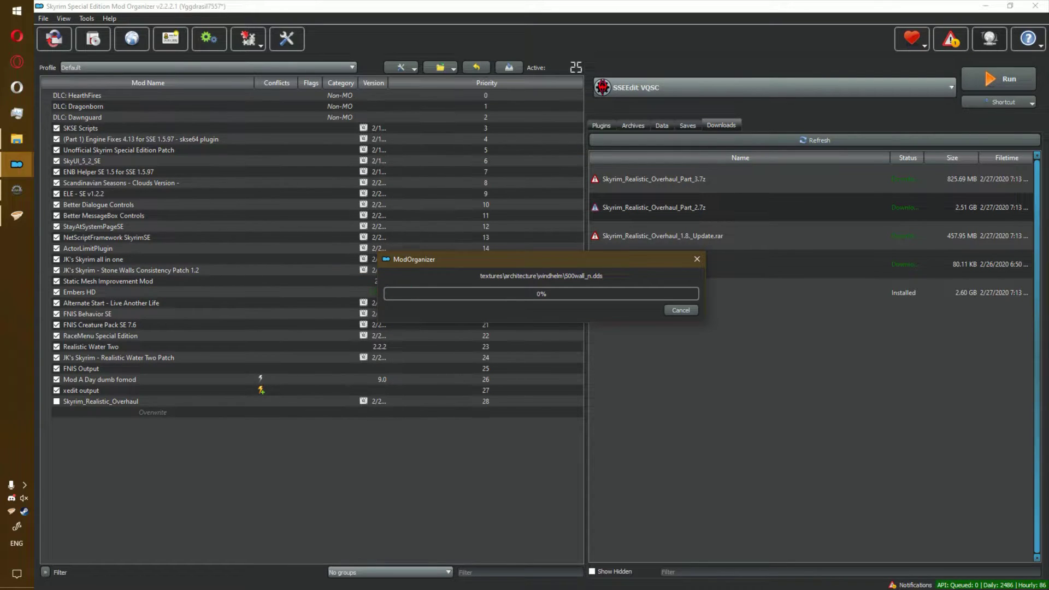
double_click(746, 181)
left_click(591, 309)
left_click(494, 327)
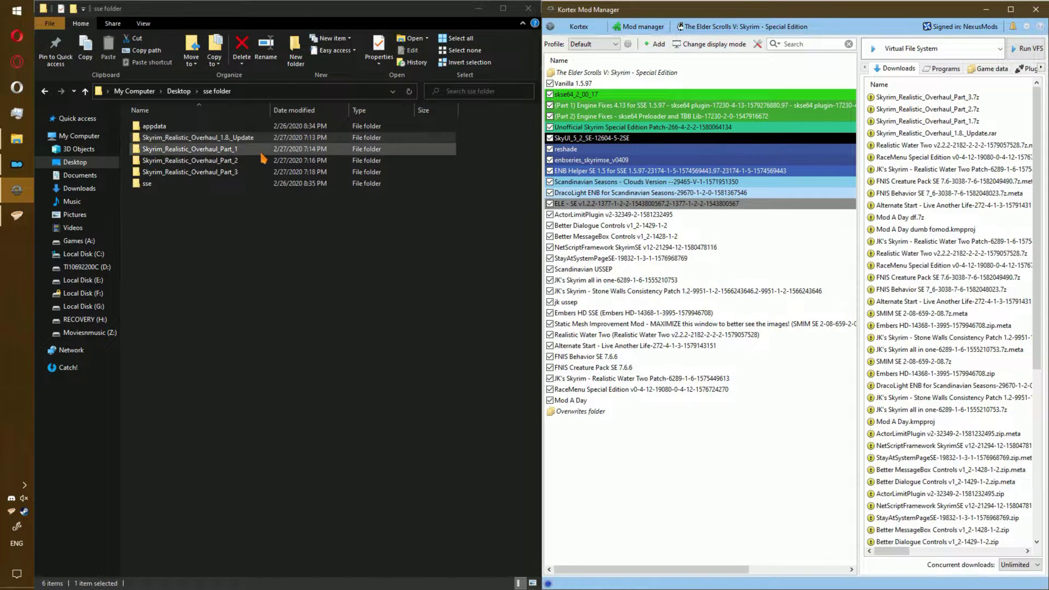
Open the four extracted Skyrim Realistic Overhaul folders from the sse folder in separate File Explorer windows
left_click(245, 140)
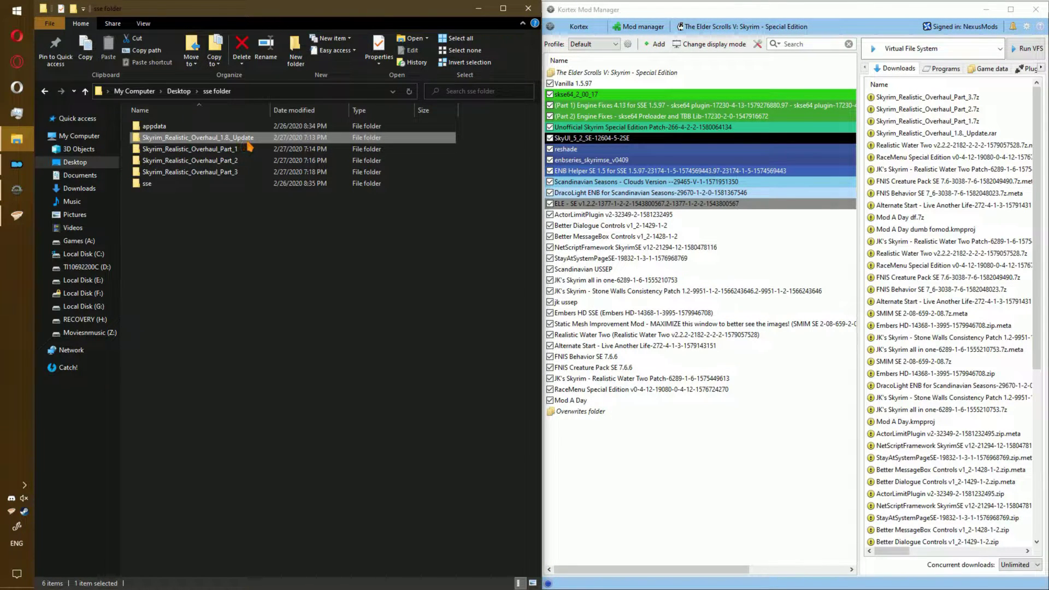
double_click(248, 146)
double_click(265, 129)
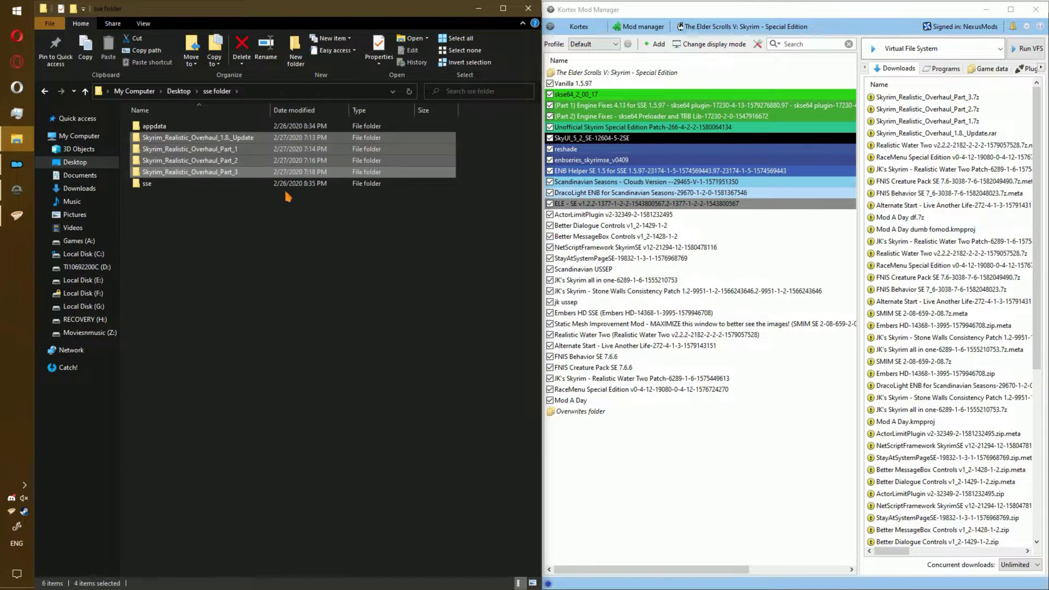
right_click(238, 170)
left_click(320, 189)
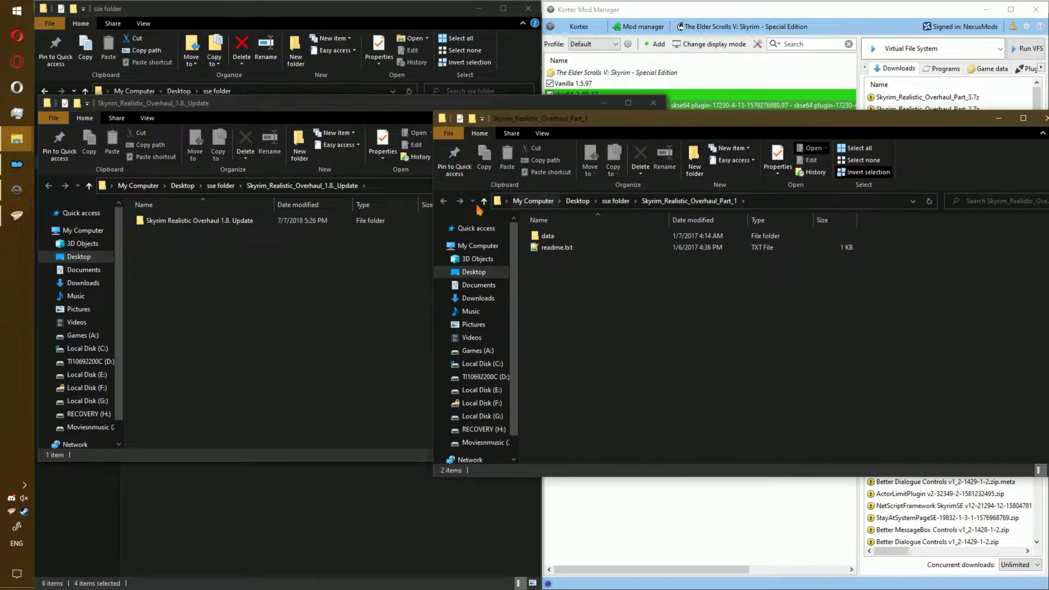
Move the 1.8. Update's textures folder into Part 3's data folder, replacing files of the same name, and close the emptied folder's window
double_click(328, 220)
double_click(339, 220)
left_click_drag(378, 114, 712, 192)
double_click(295, 223)
left_click_drag(680, 300, 266, 247)
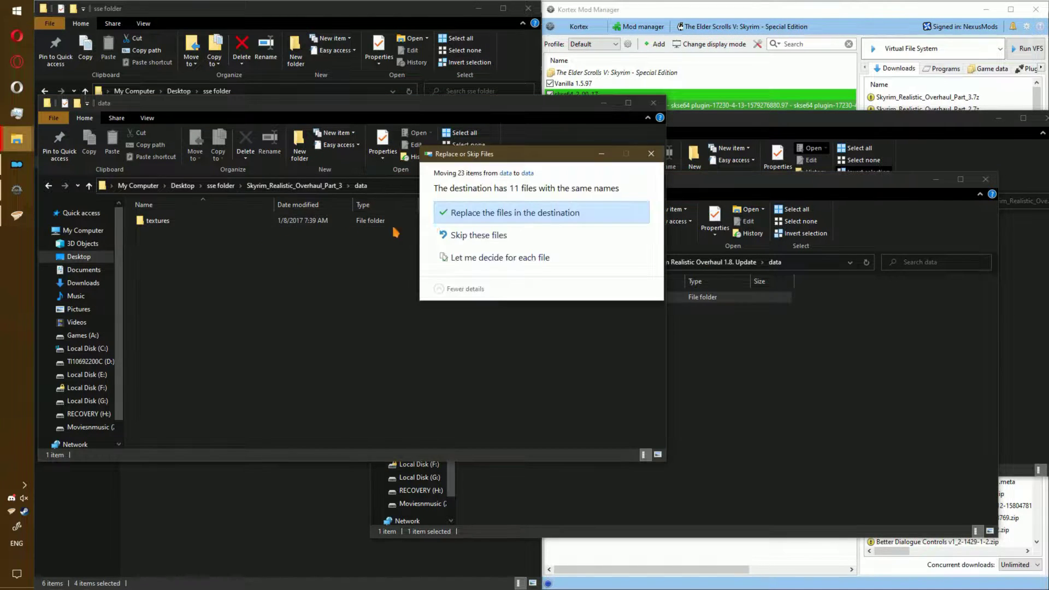
left_click(533, 210)
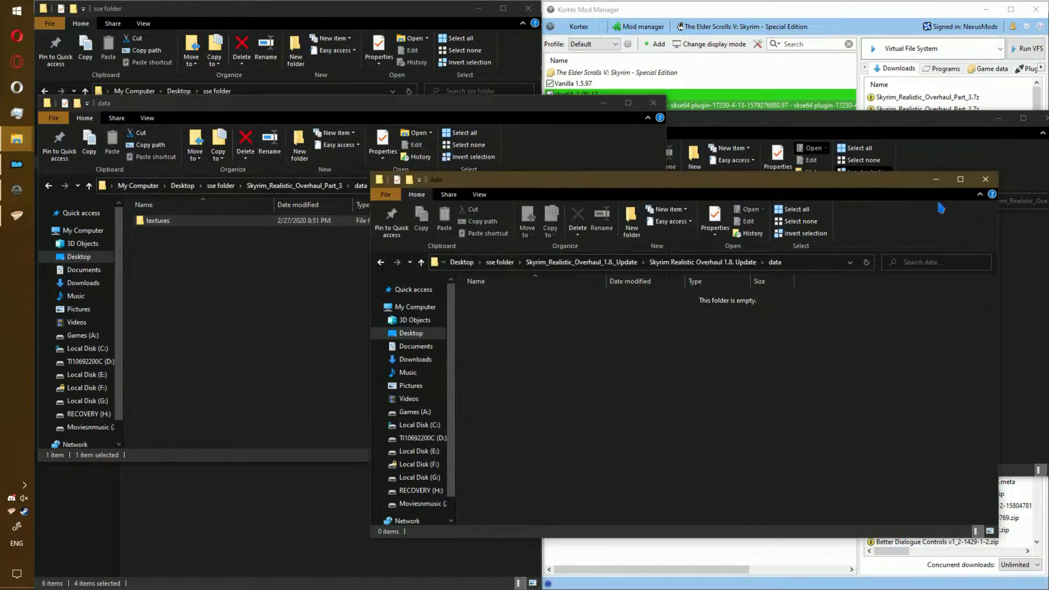
left_click(986, 180)
Move the textures folder from Part 3's data folder into Part 2's data folder, replacing duplicates, and close the Part 3 window
left_click_drag(451, 114, 791, 164)
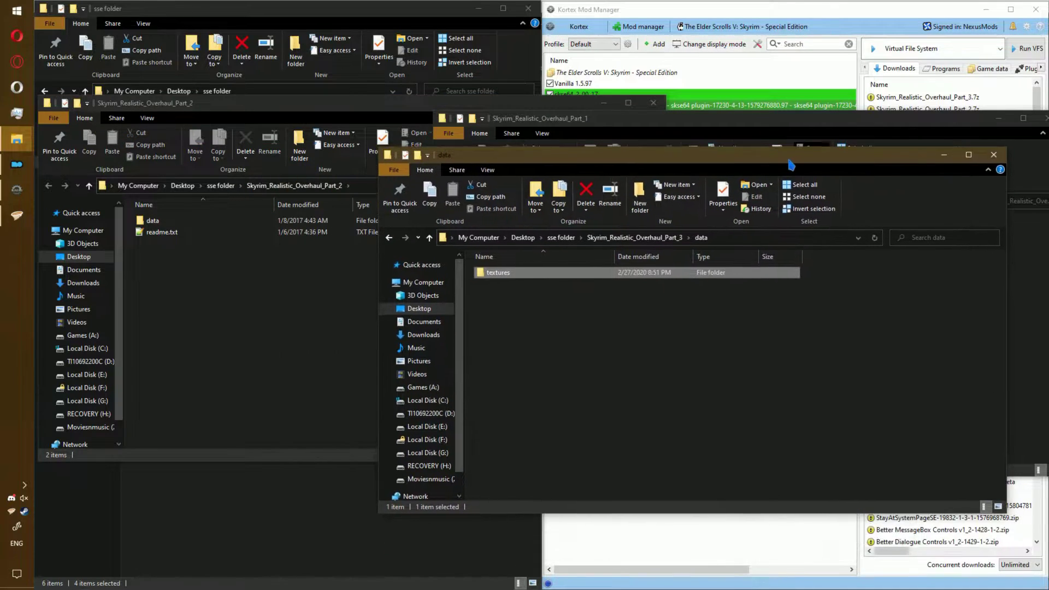
double_click(318, 221)
left_click_drag(678, 366, 678, 231)
left_click_drag(496, 272, 276, 263)
left_click(508, 219)
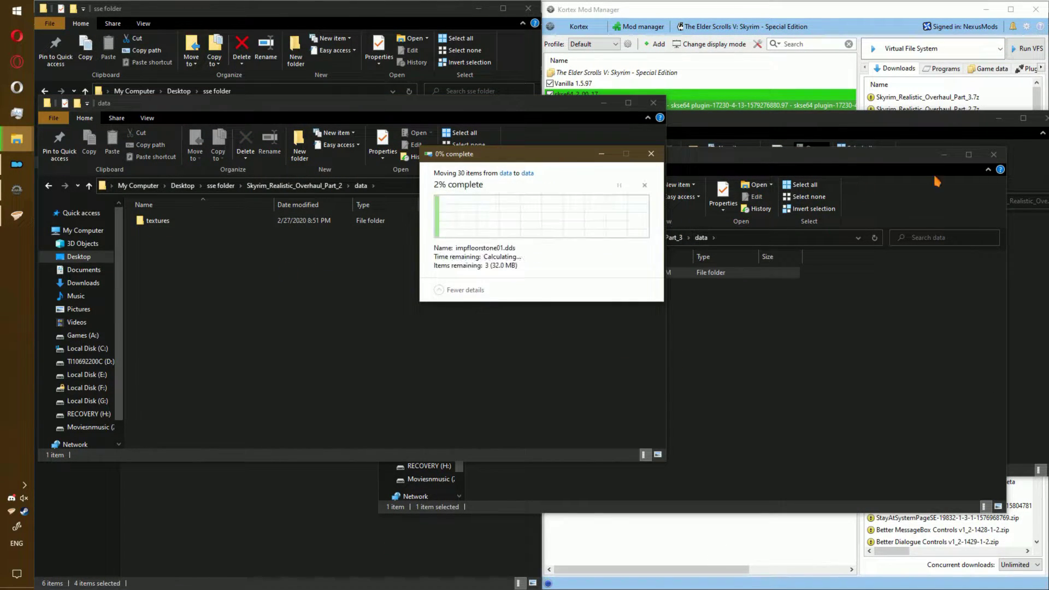
left_click(994, 155)
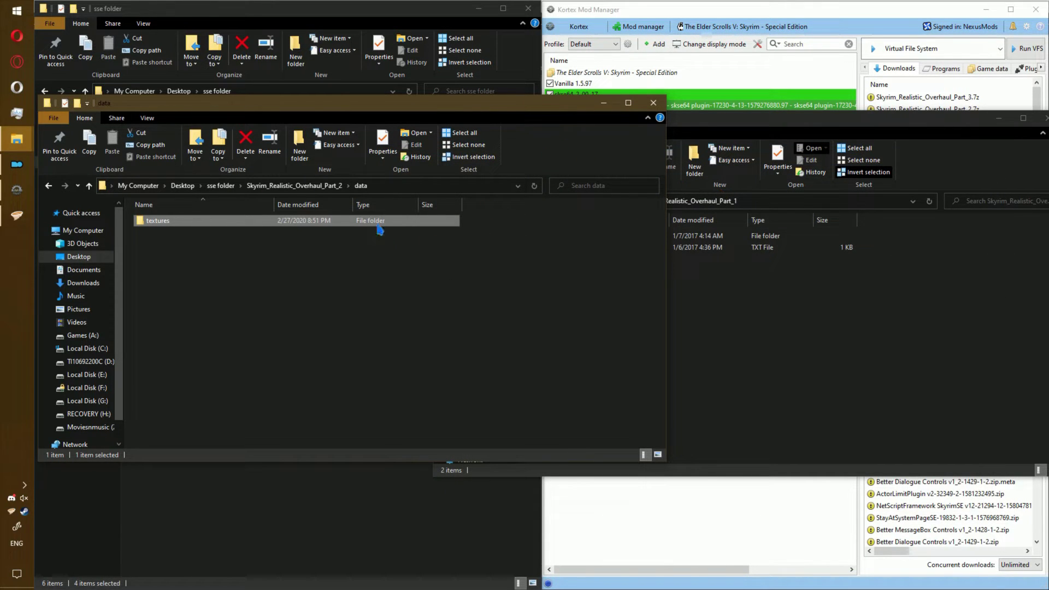
Move Part 2's textures folder into Part 1's data folder, replacing duplicates, and remove the emptied Part 2, Part 3 and 1.8. Update folders
double_click(775, 237)
left_click_drag(391, 246, 838, 278)
left_click(492, 209)
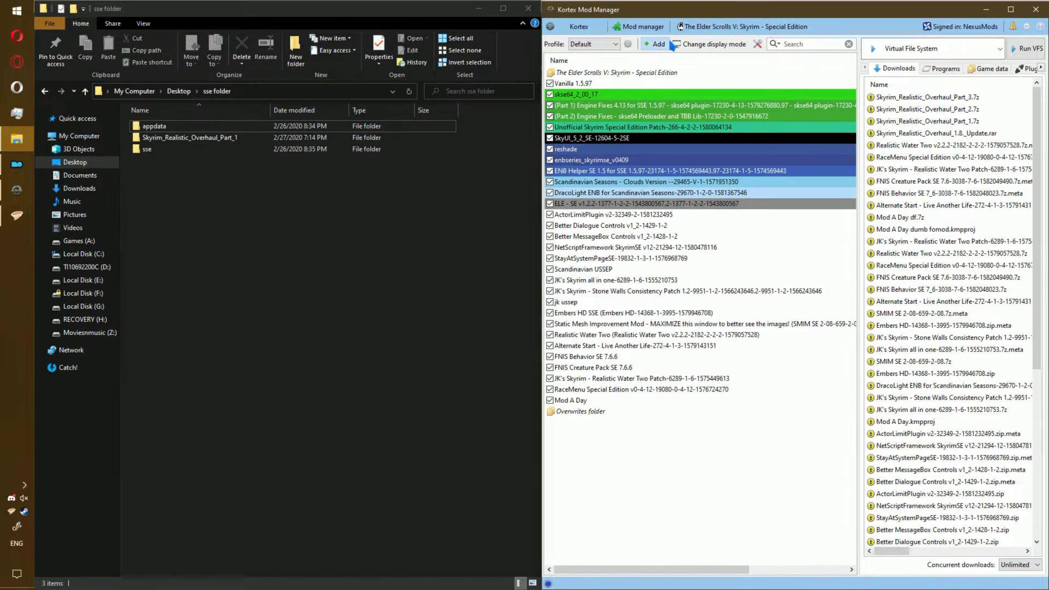
Add a new mod in Kortex Mod Manager from the Desktop's sse folder\Skyrim_Realistic_Overhaul_Part_1, keeping the folder's name
left_click(655, 44)
left_click(672, 72)
left_click(680, 340)
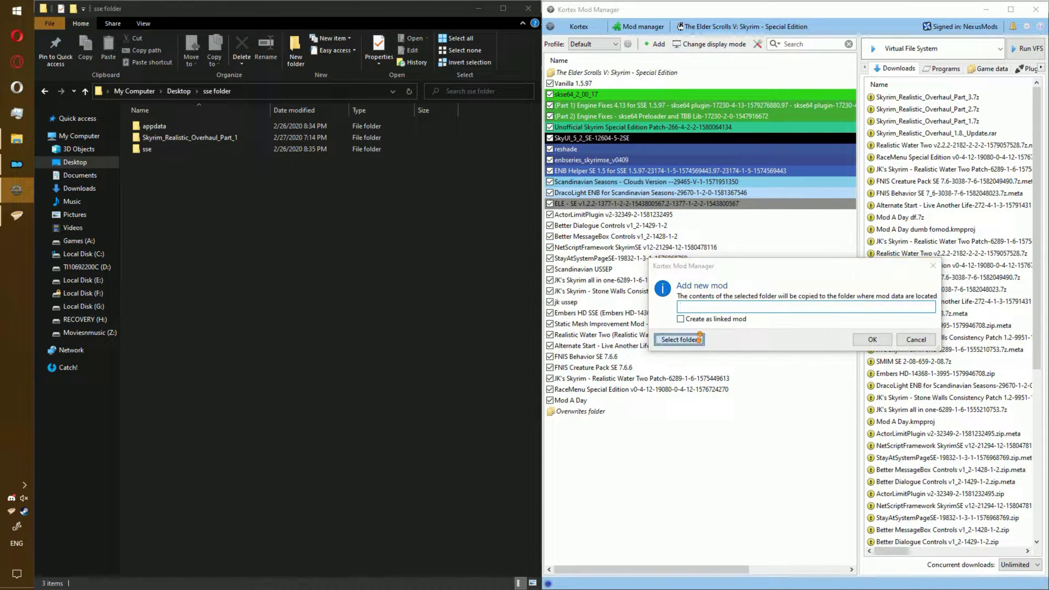
left_click(569, 296)
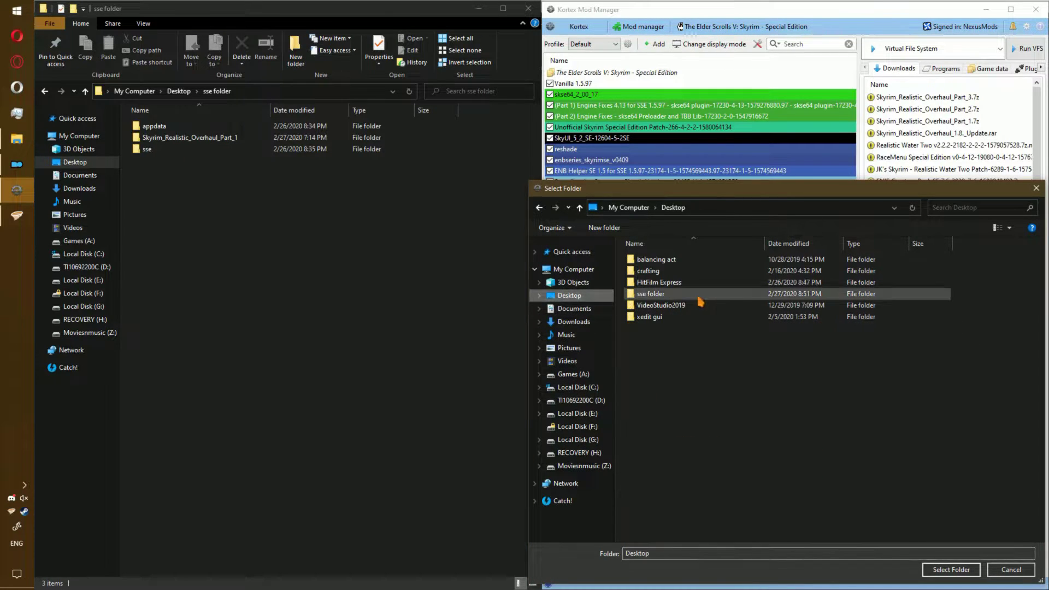
double_click(695, 304)
double_click(684, 271)
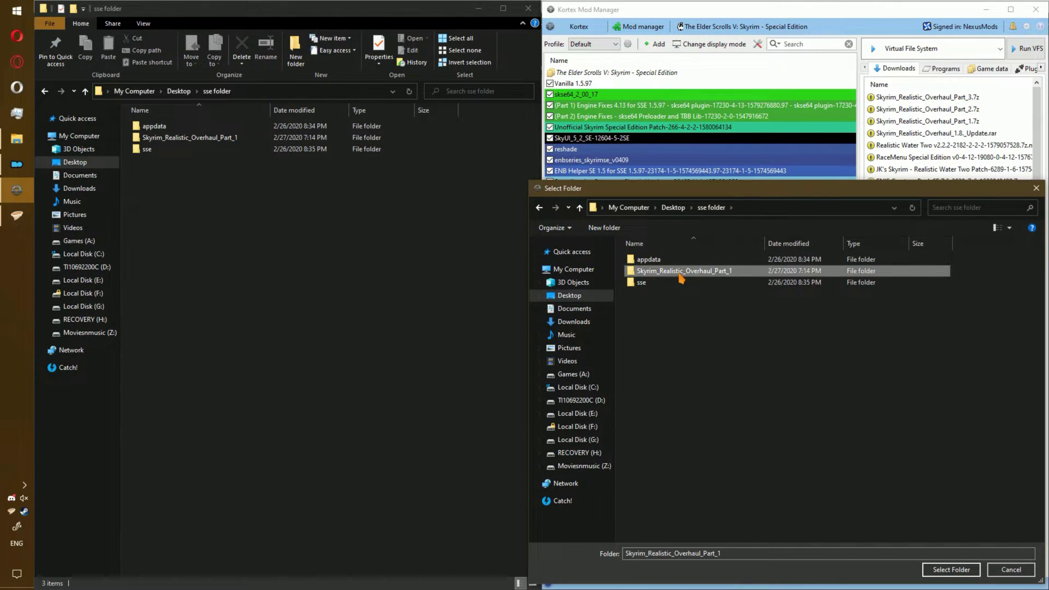
left_click(951, 569)
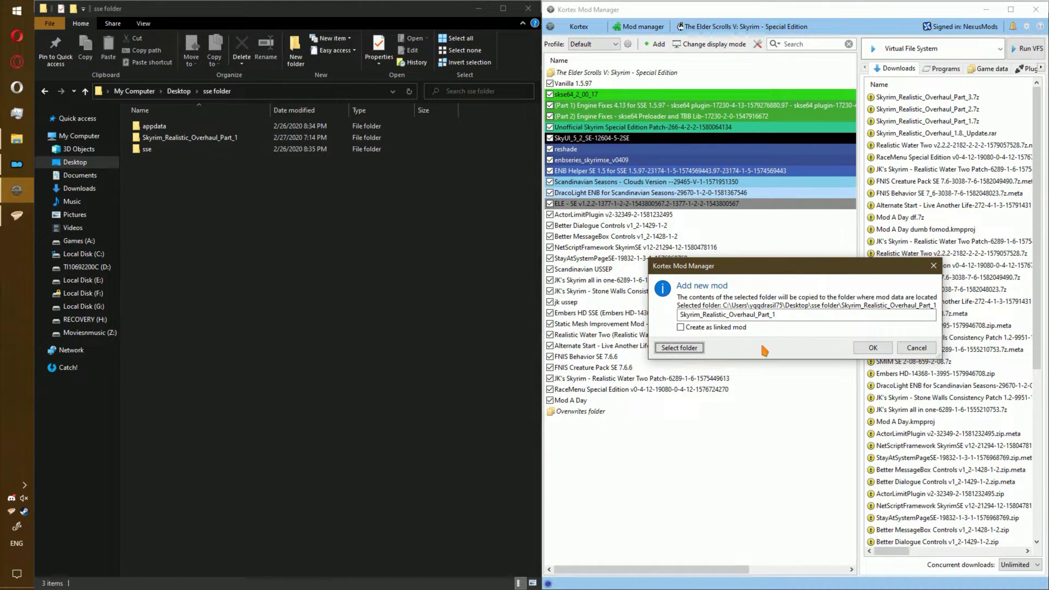
left_click(871, 348)
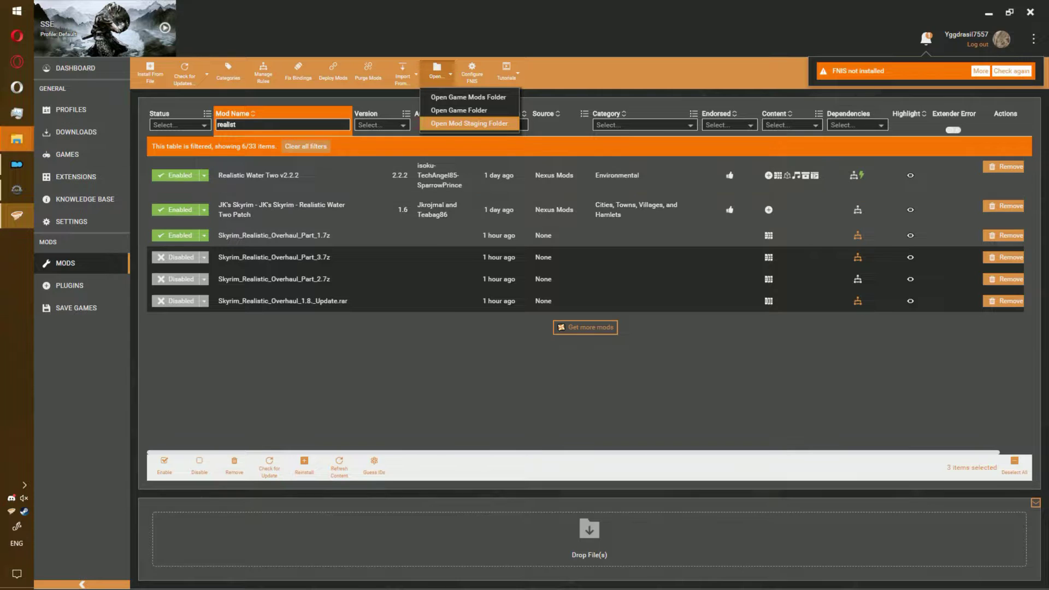
Open Vortex's skyrimse mod staging folder and show its Skyrim_Realistic_Overhaul folders in separate File Explorer windows
mouse_move(17, 139)
left_click(75, 192)
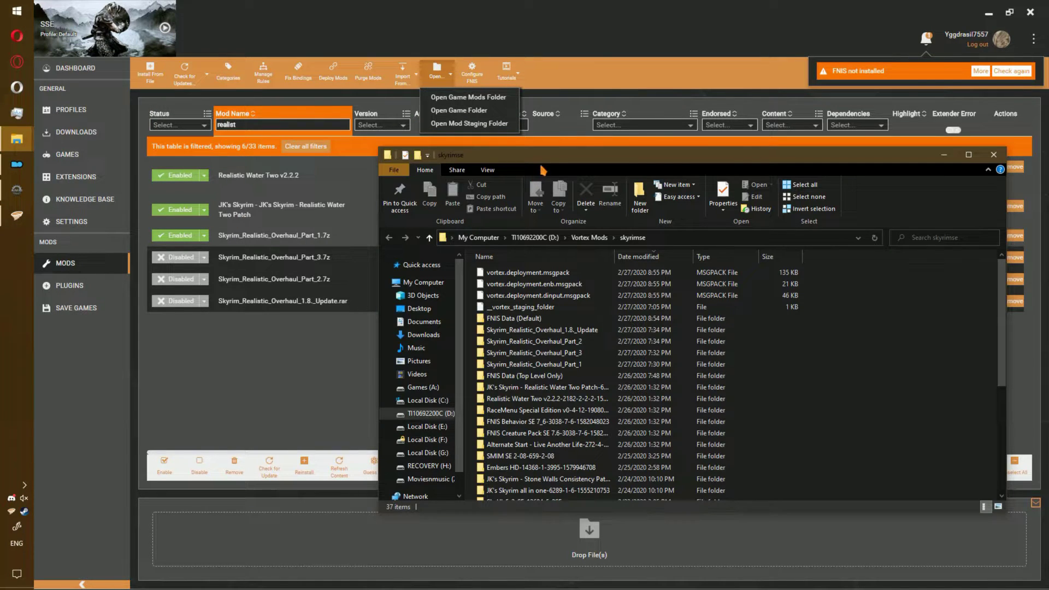
left_click_drag(543, 171, 536, 182)
double_click(536, 181)
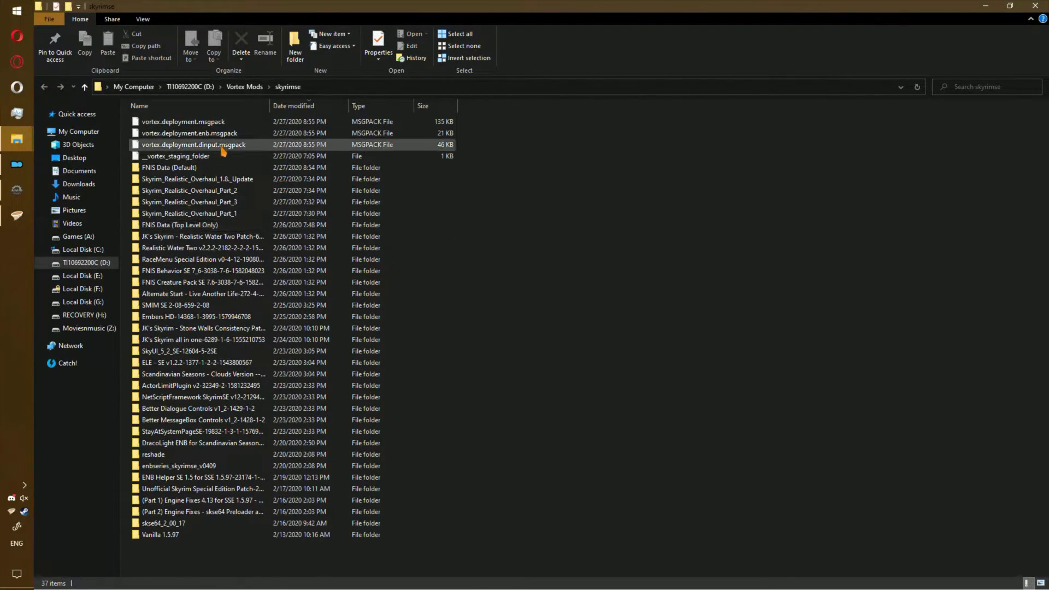
left_click(225, 215)
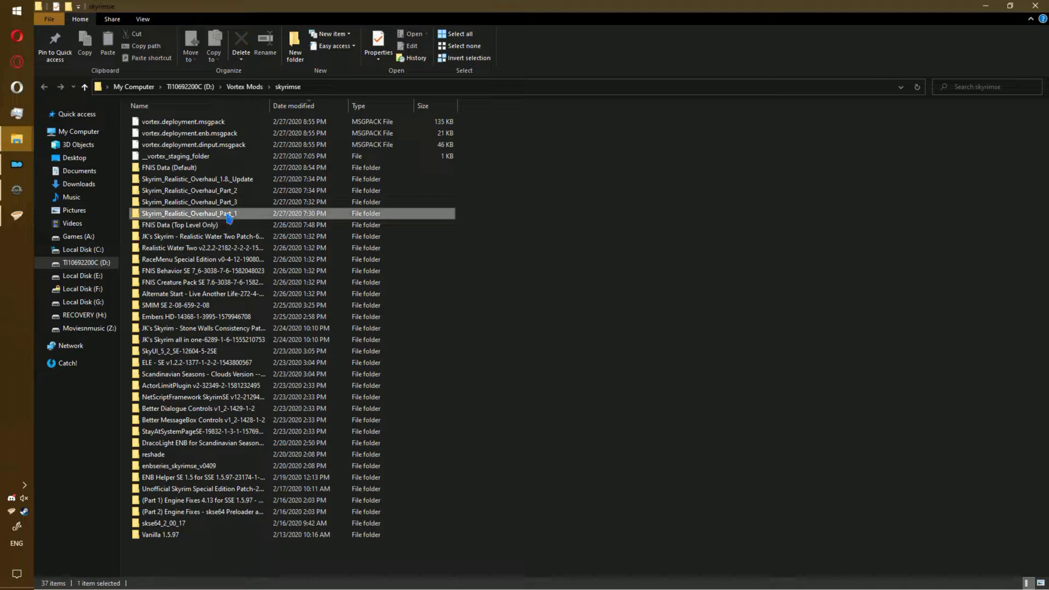
left_click(239, 184, "shift")
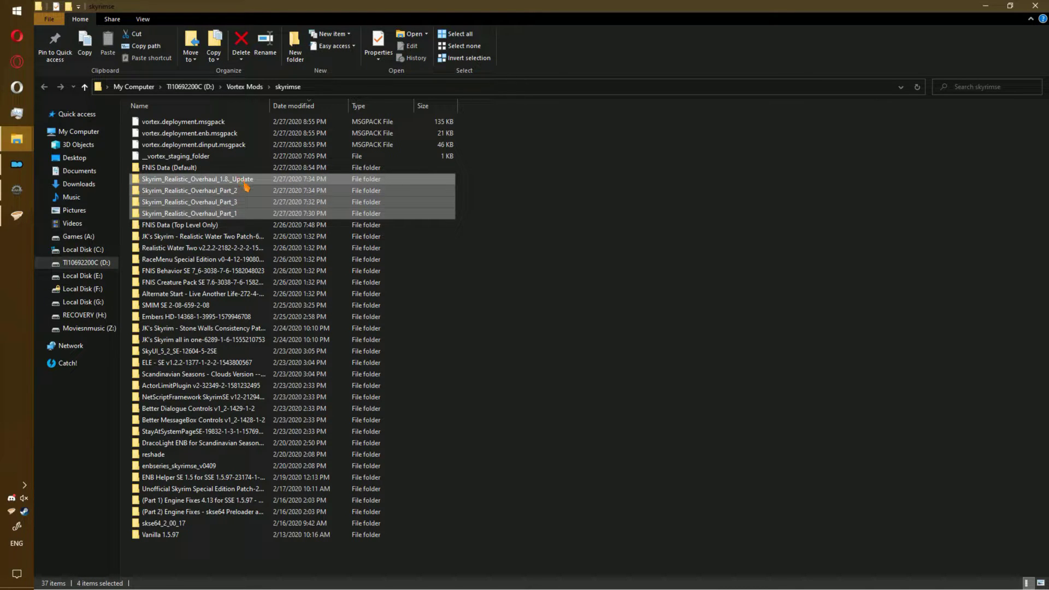
double_click(245, 186)
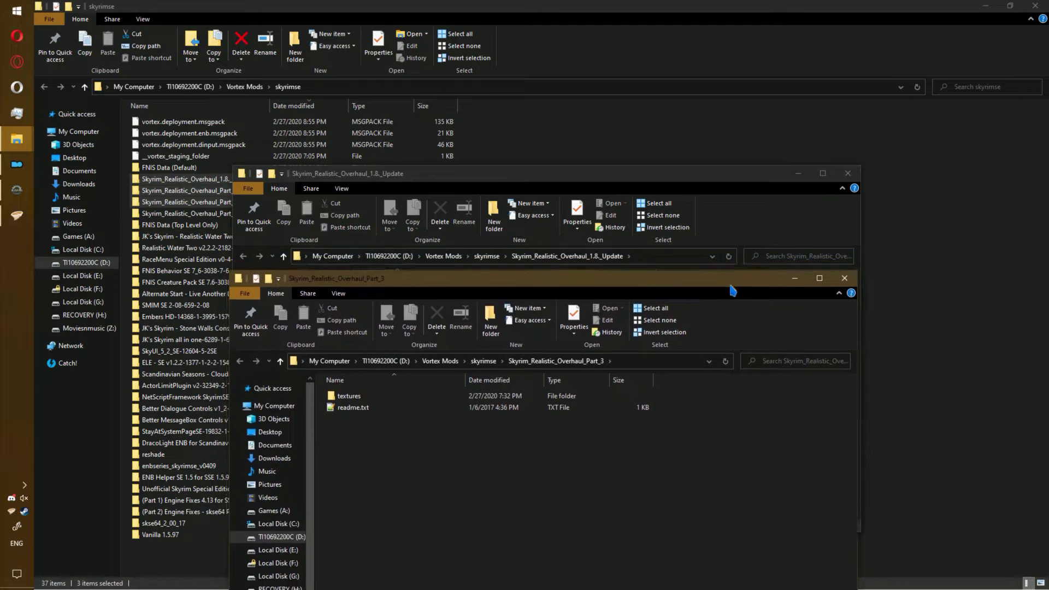
left_click_drag(752, 241, 759, 211)
left_click(662, 324)
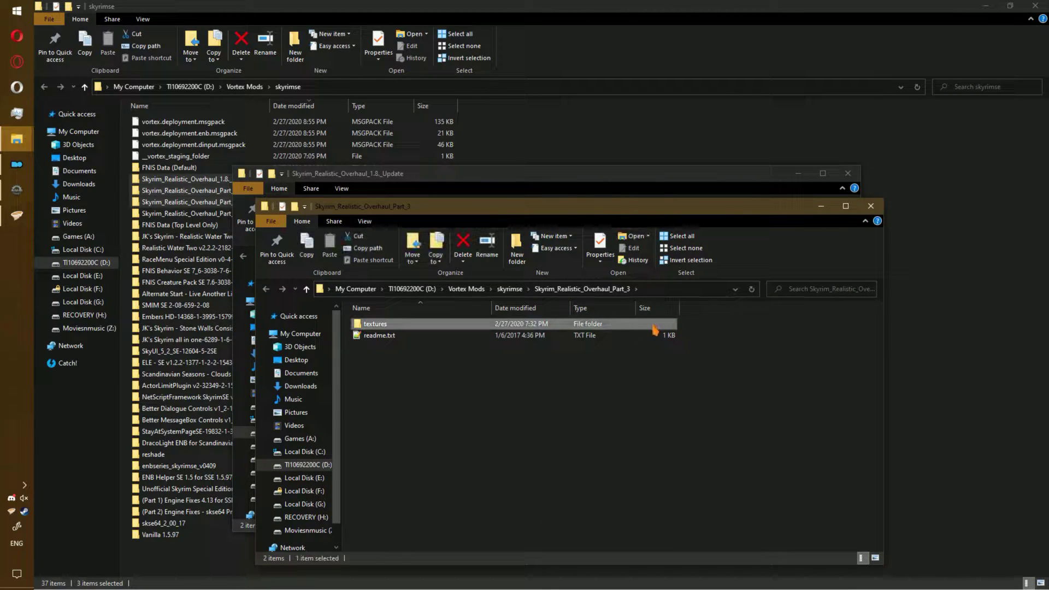
left_click_drag(579, 166, 719, 198)
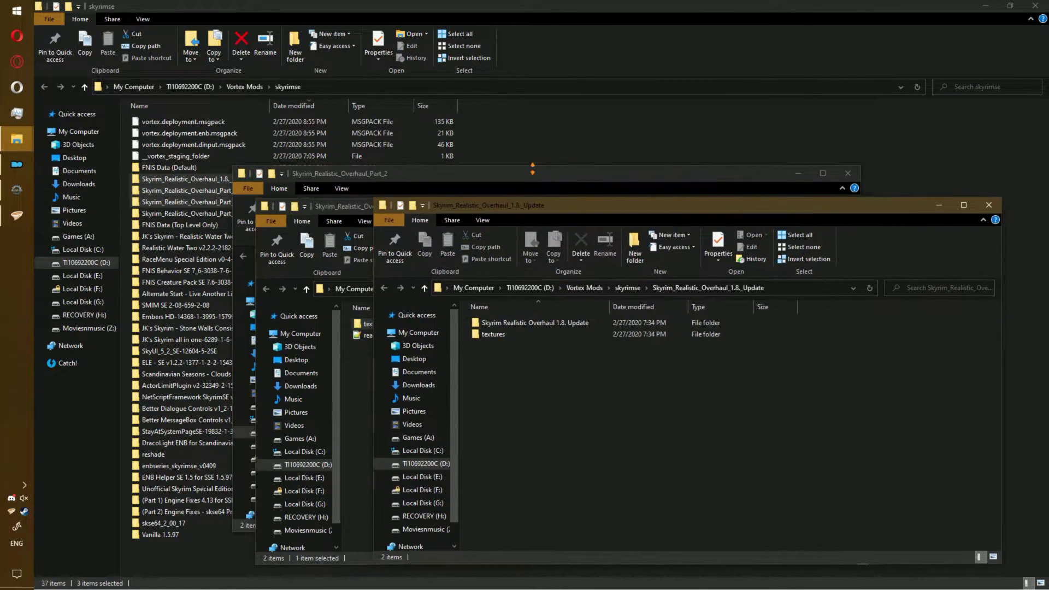
Move the textures folder from Part 2 into the staging folder's Skyrim_Realistic_Overhaul_Part_1, and dock the skyrimse window to half the screen
left_click(543, 177)
left_click(455, 303)
left_click(455, 292)
left_click_drag(500, 292, 213, 217)
left_click_drag(576, 5, 3, 269)
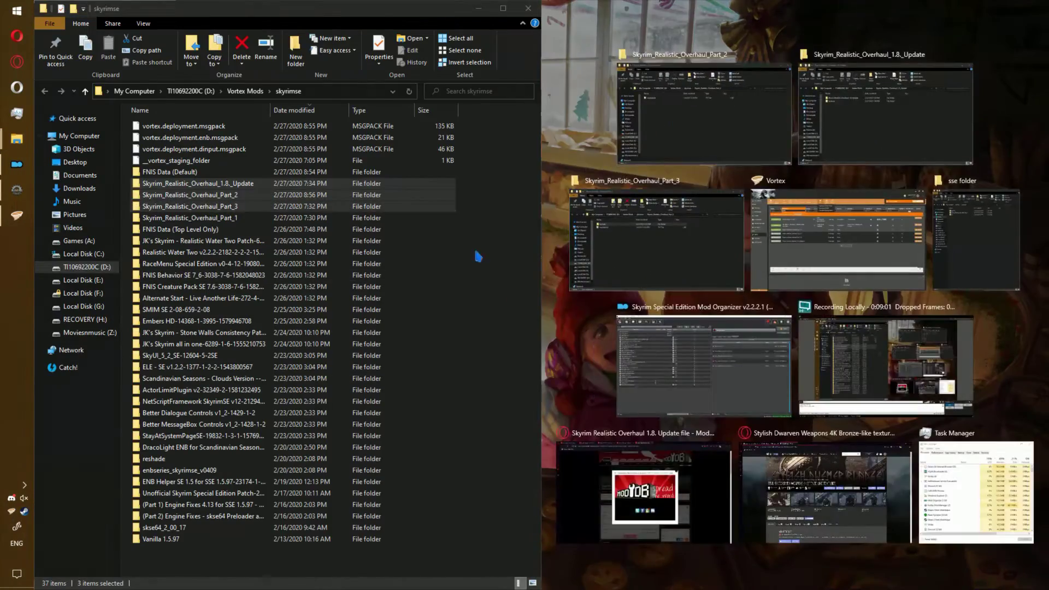
Move the textures folders of Part 3 and the 1.8. Update, in that order, into Skyrim_Realistic_Overhaul_Part_1, replacing duplicates
left_click(988, 114)
left_click_drag(546, 205, 604, 242)
double_click(191, 206)
left_click(569, 189)
key("alt+F4")
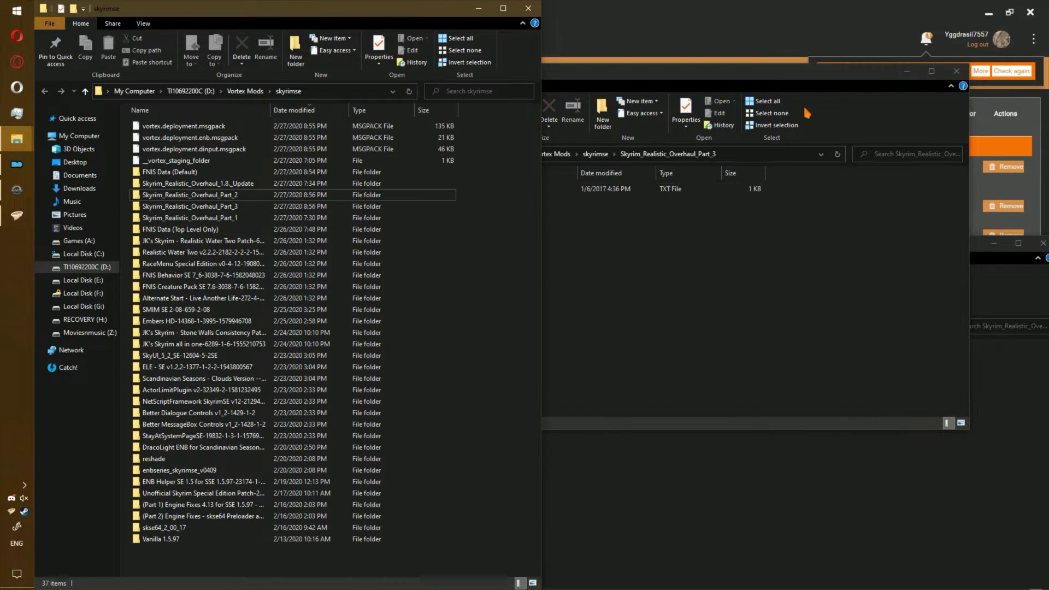
left_click_drag(621, 274, 335, 217)
left_click(546, 207)
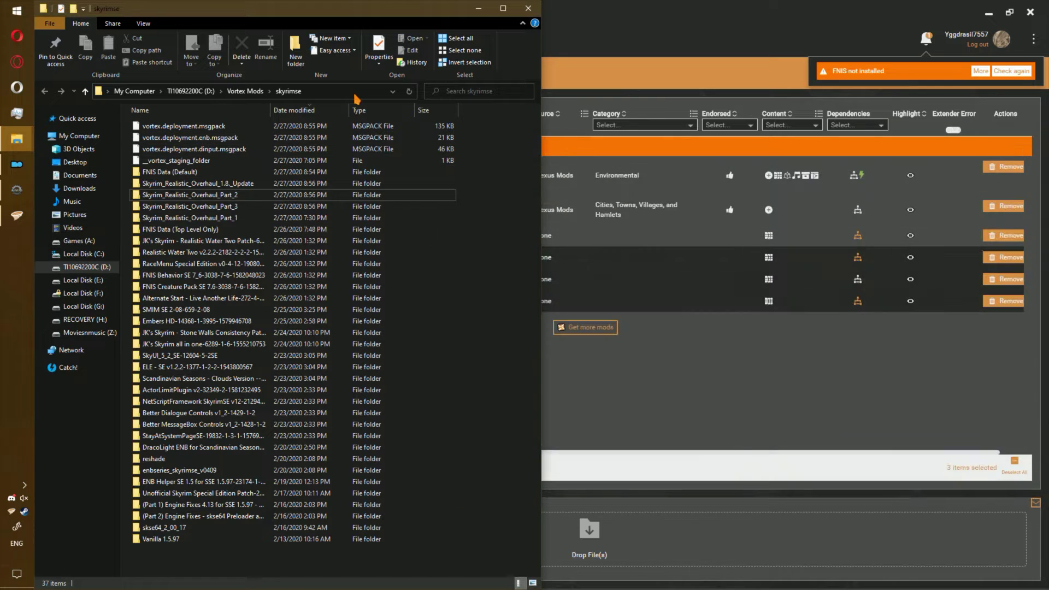
Delete the 1.8. Update, Part 2 and Part 3 folders from the staging folder and apply the disk changes in Vortex
left_click(290, 186)
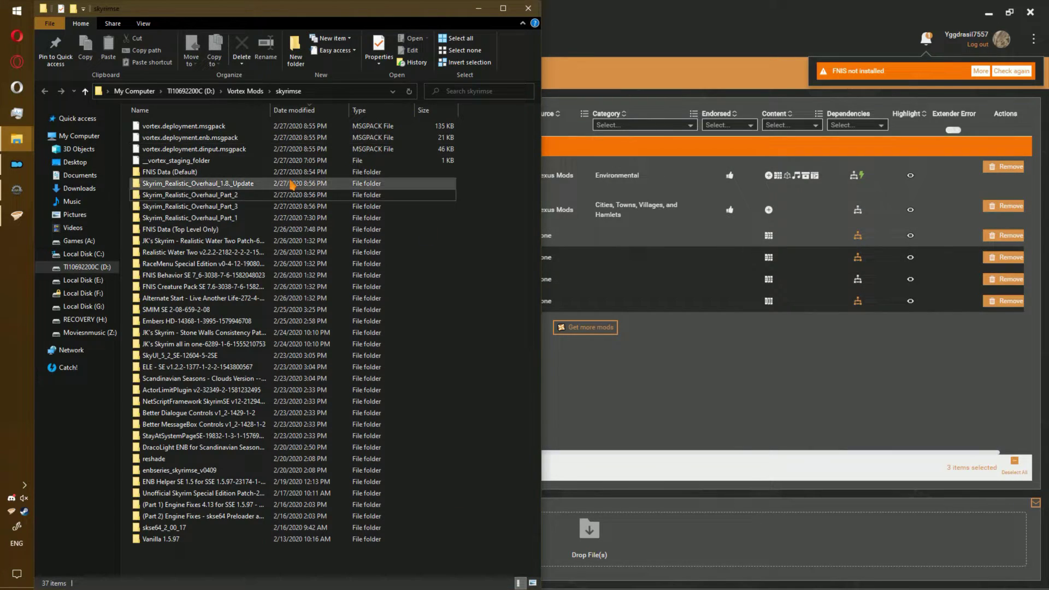
left_click(268, 207, "shift")
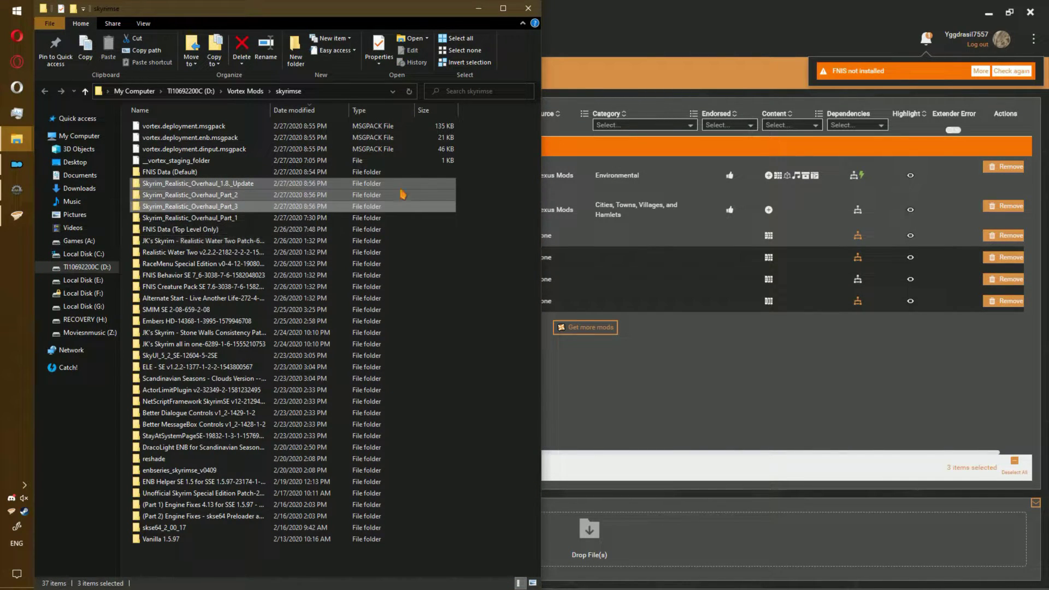
key("Delete")
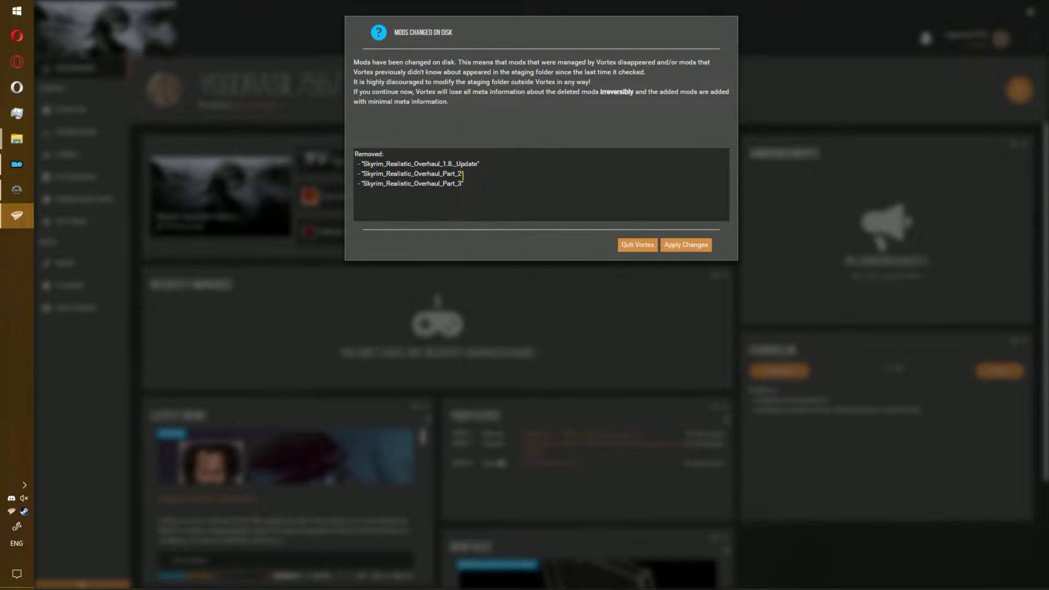
left_click(699, 250)
Check the merged Skyrim Realistic Overhaul entry in the mod lists of Vortex, Mod Organizer and Kortex
left_click(100, 263)
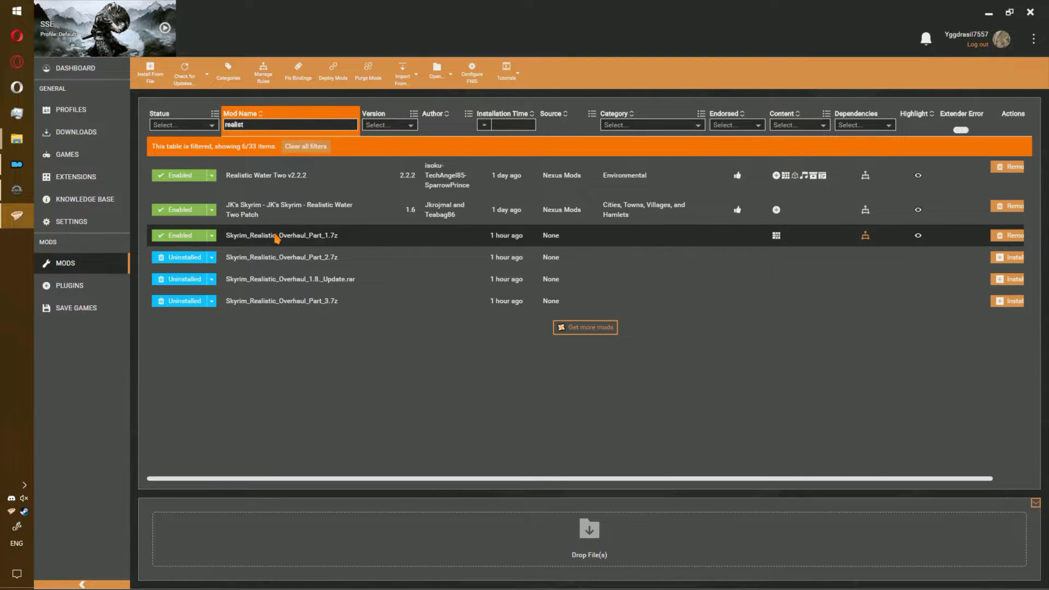
double_click(235, 125)
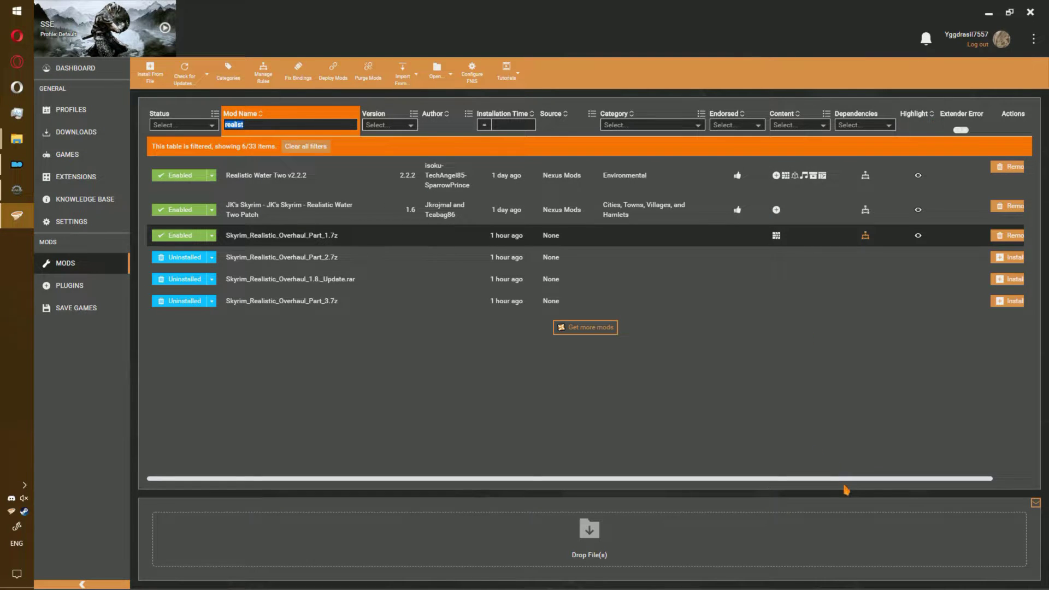
left_click_drag(845, 479, 968, 478)
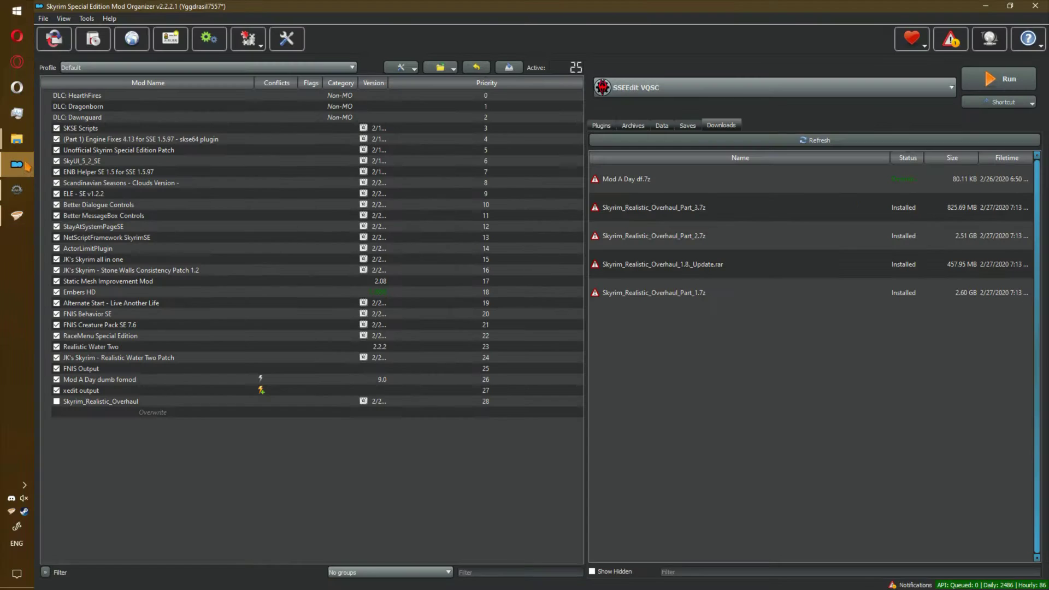
left_click(71, 188)
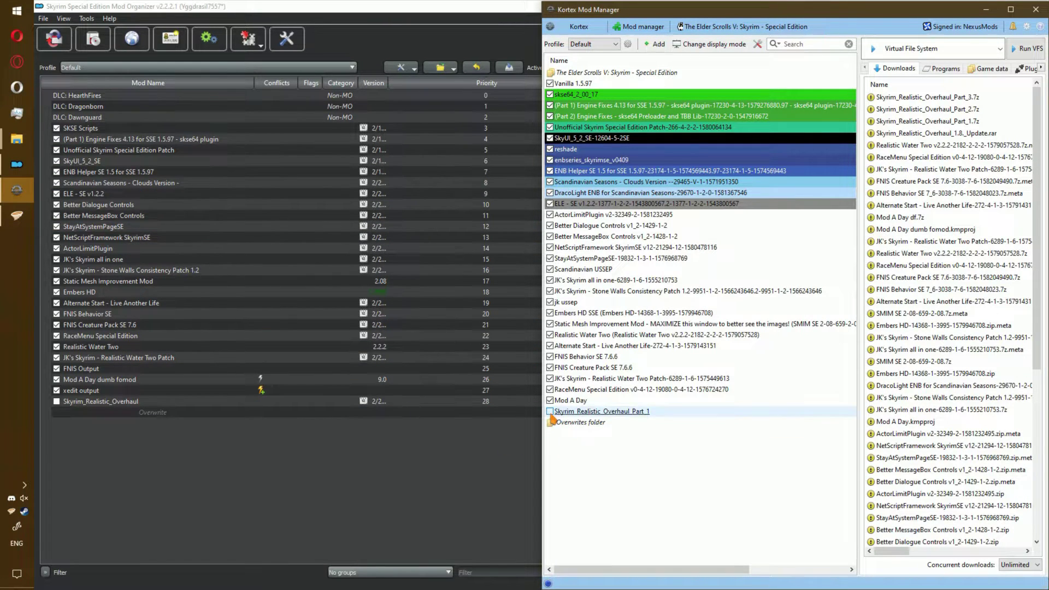
left_click(17, 164)
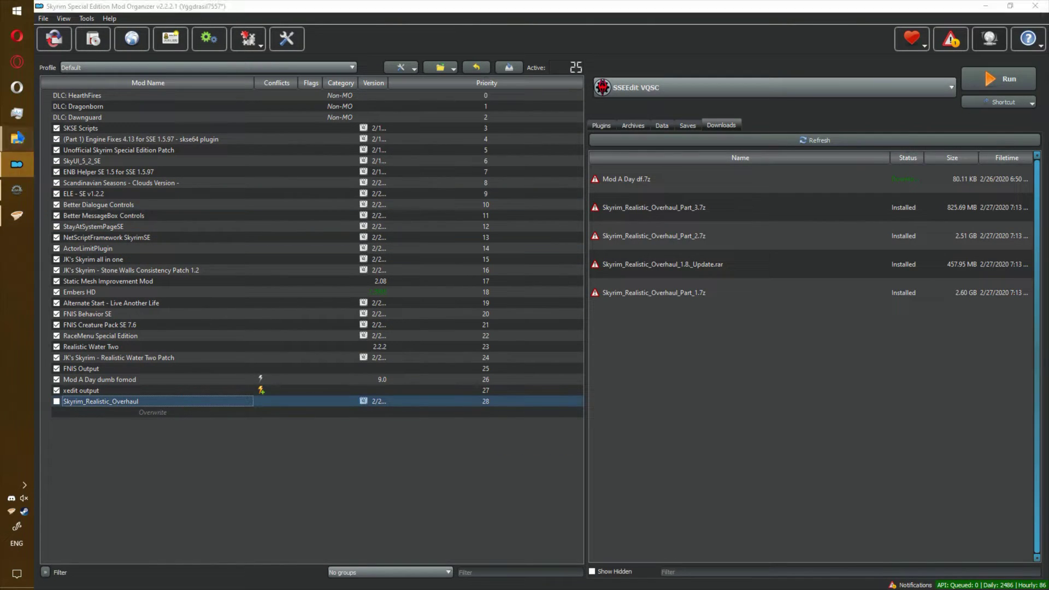
Launch Cathedral_Assets_Optimizer.exe from D:\games\tools\CAO, and briefly show and hide its advanced settings
mouse_move(17, 139)
left_click(93, 101)
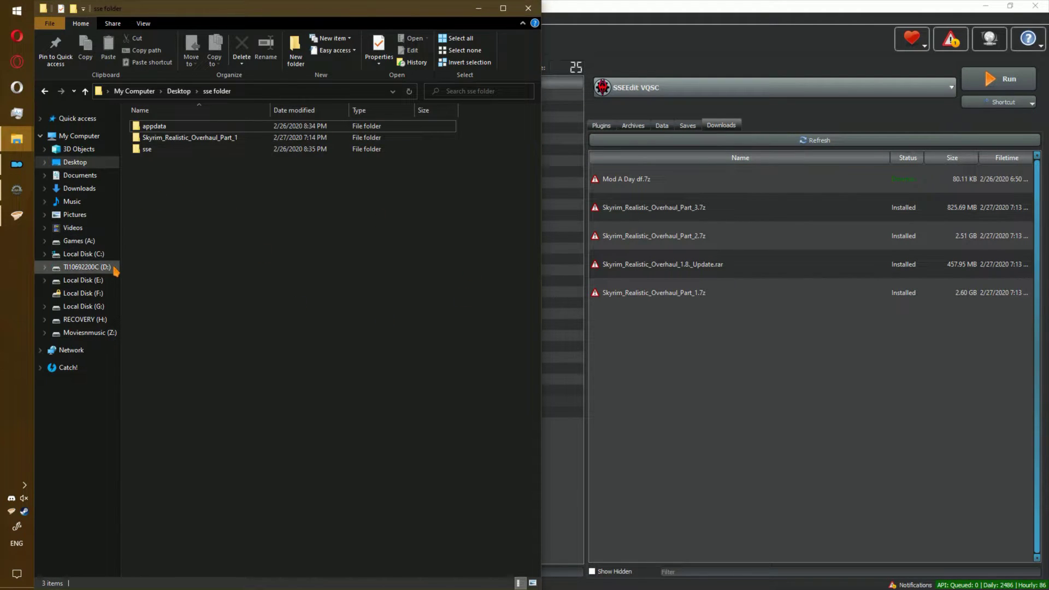
left_click(87, 267)
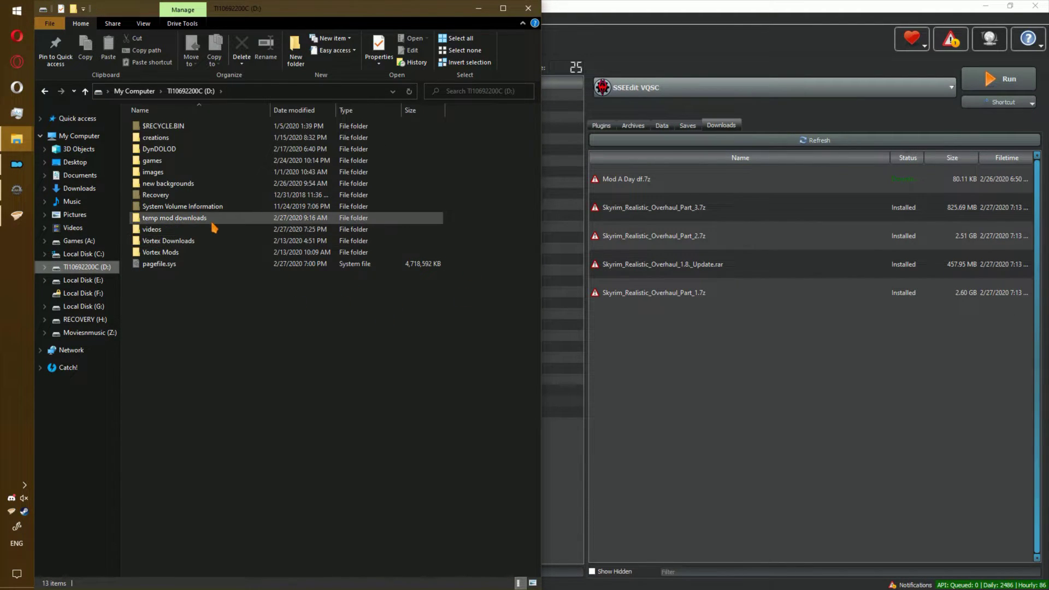
double_click(200, 168)
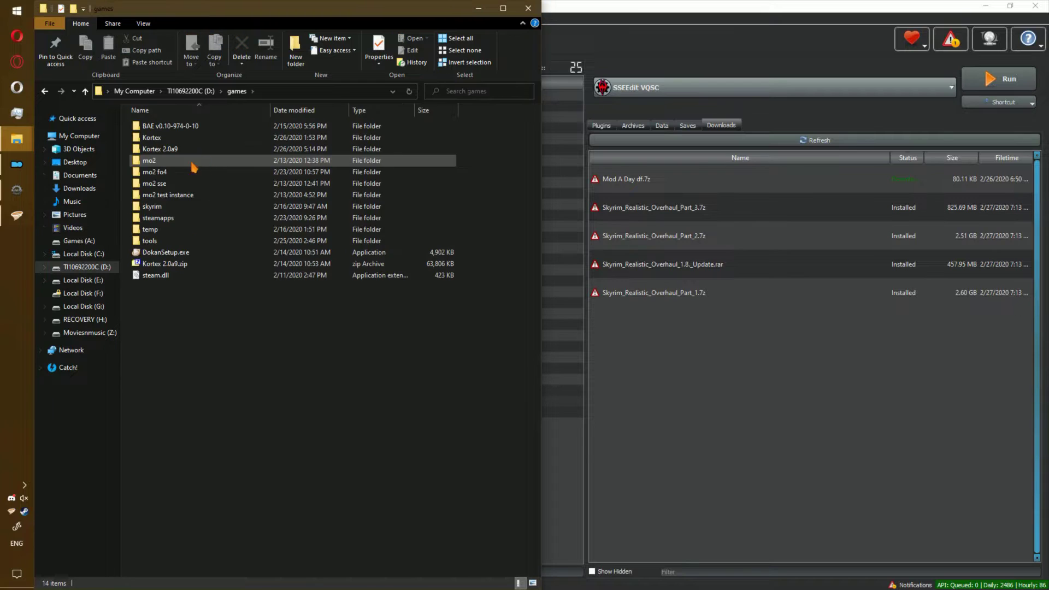
double_click(200, 243)
double_click(211, 141)
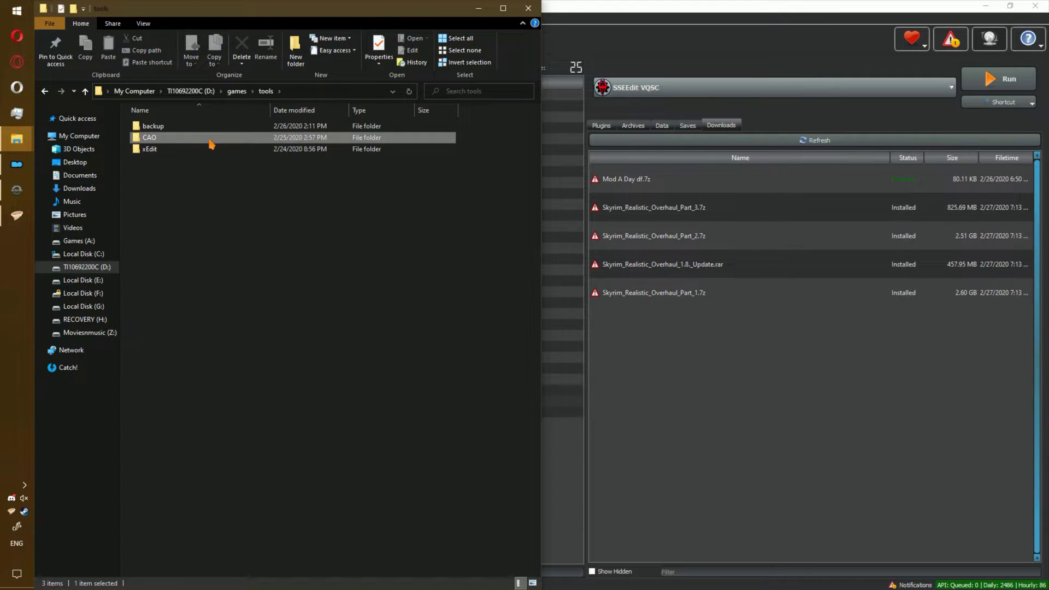
double_click(390, 13)
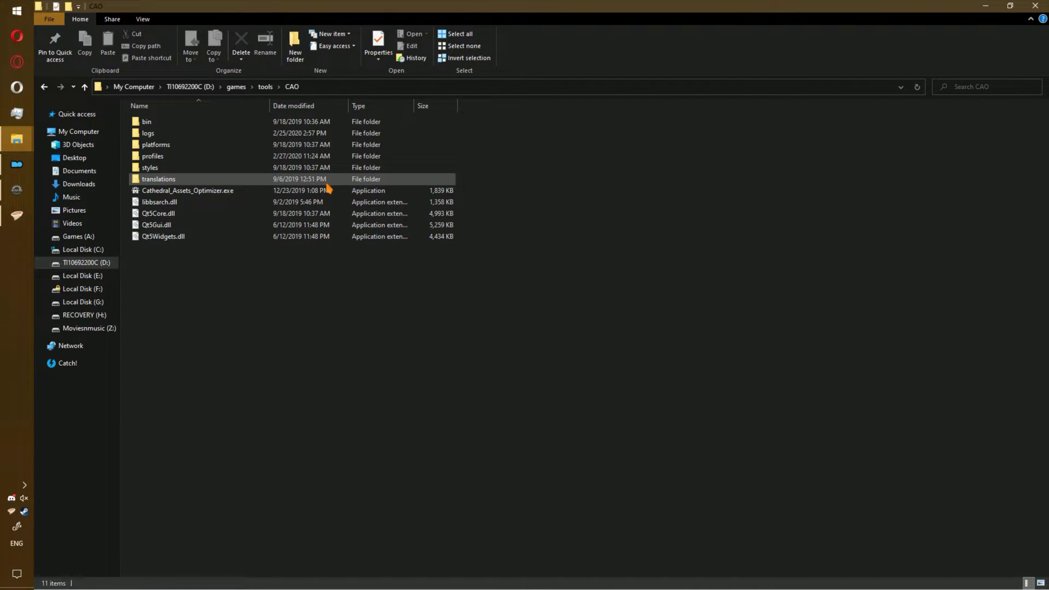
double_click(332, 190)
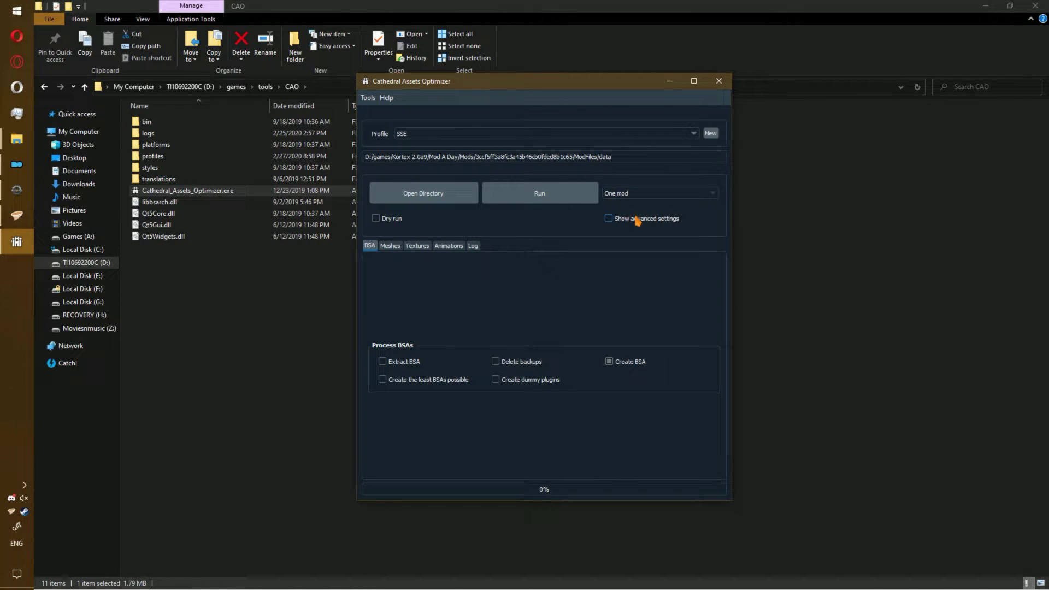
left_click(637, 219)
left_click(637, 220)
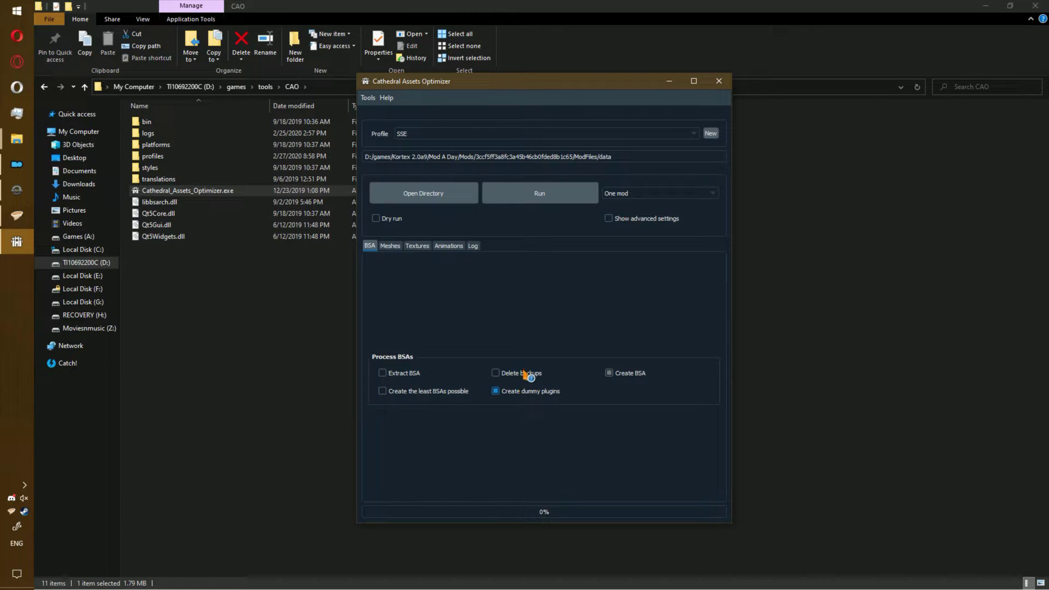
Browse for the optimizer's working directory to D:\games\Kortex 2.0a9\Mod A Day\Mods
left_click(424, 194)
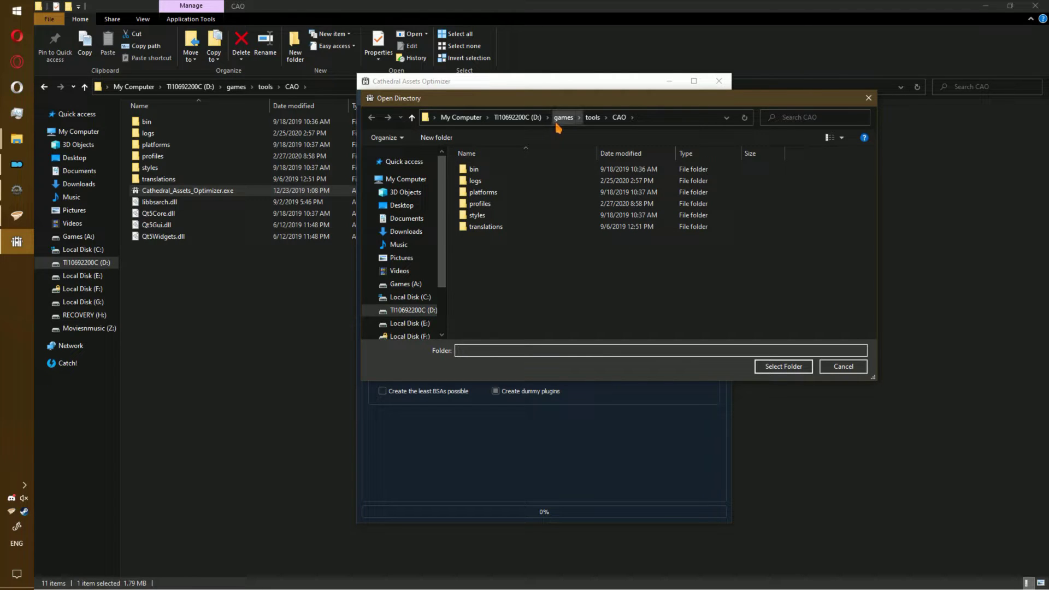
left_click(537, 123)
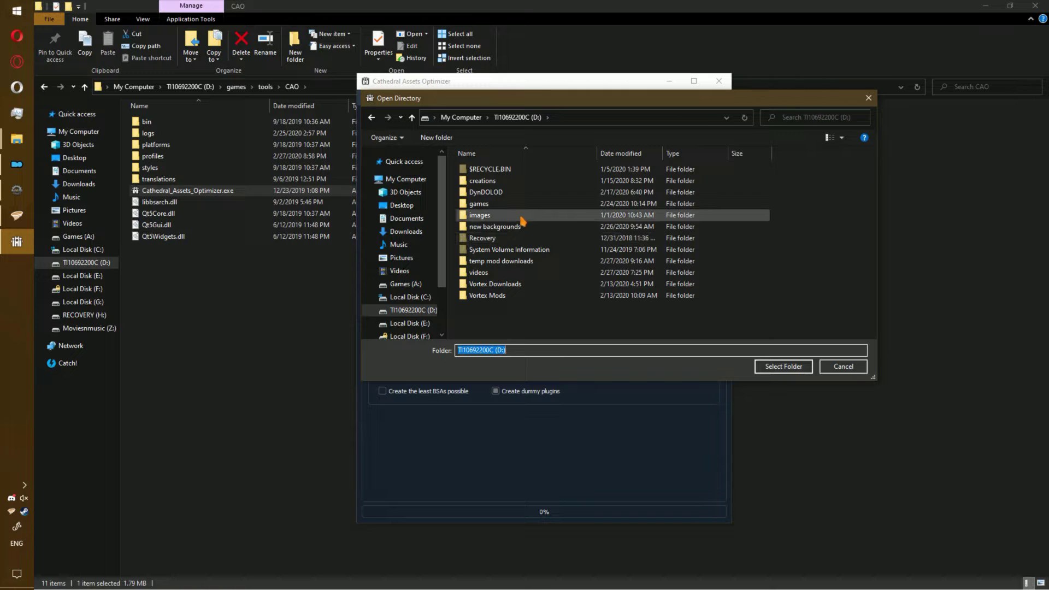
double_click(492, 204)
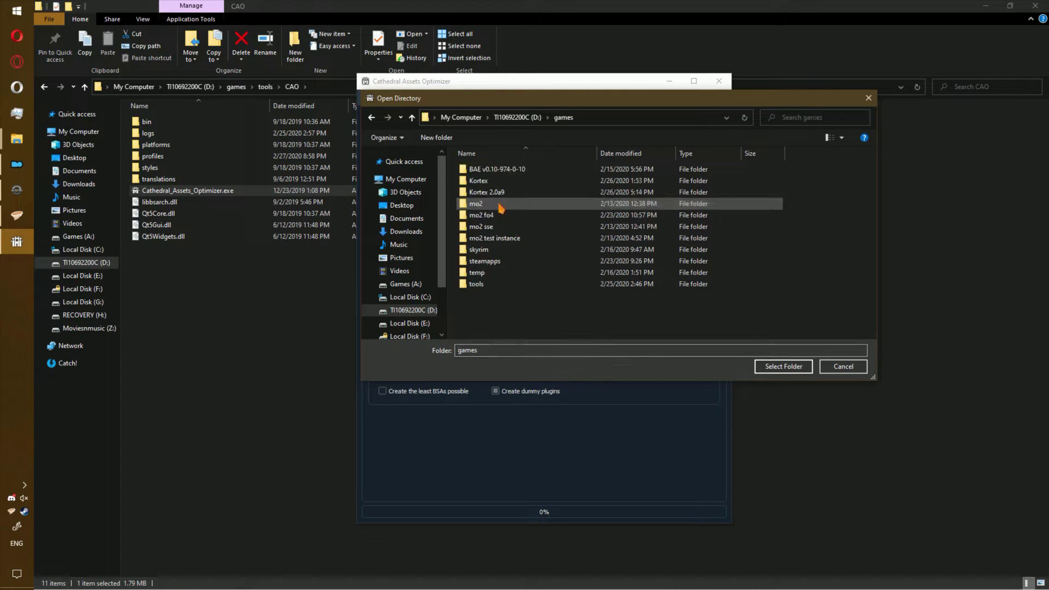
double_click(527, 192)
double_click(519, 182)
left_click(512, 183)
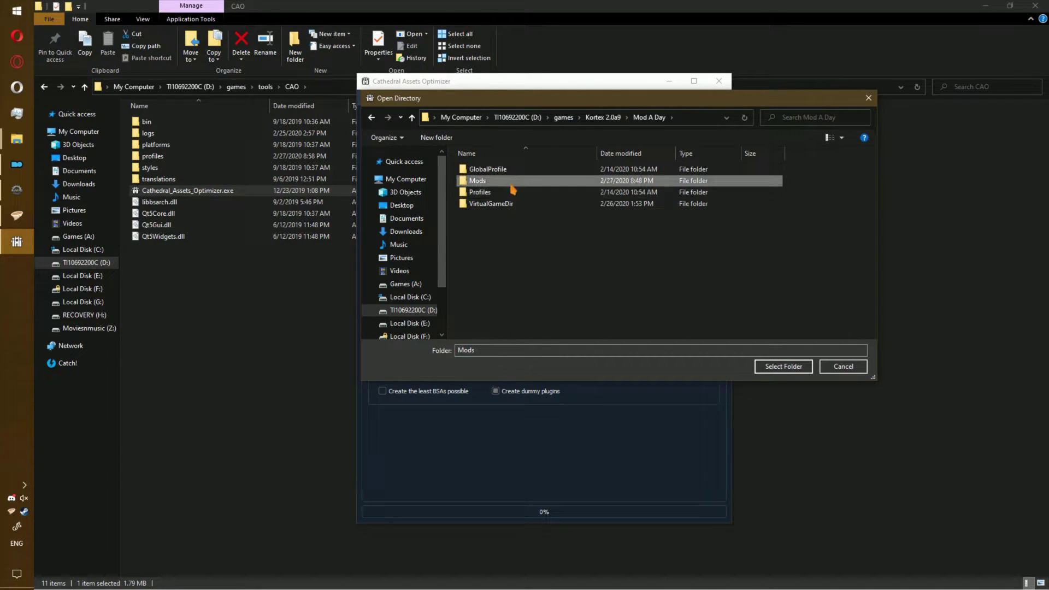
double_click(513, 184)
Choose the ModFiles\data folder of the most recently modified Kortex mod and run the optimization on it
left_click(633, 171)
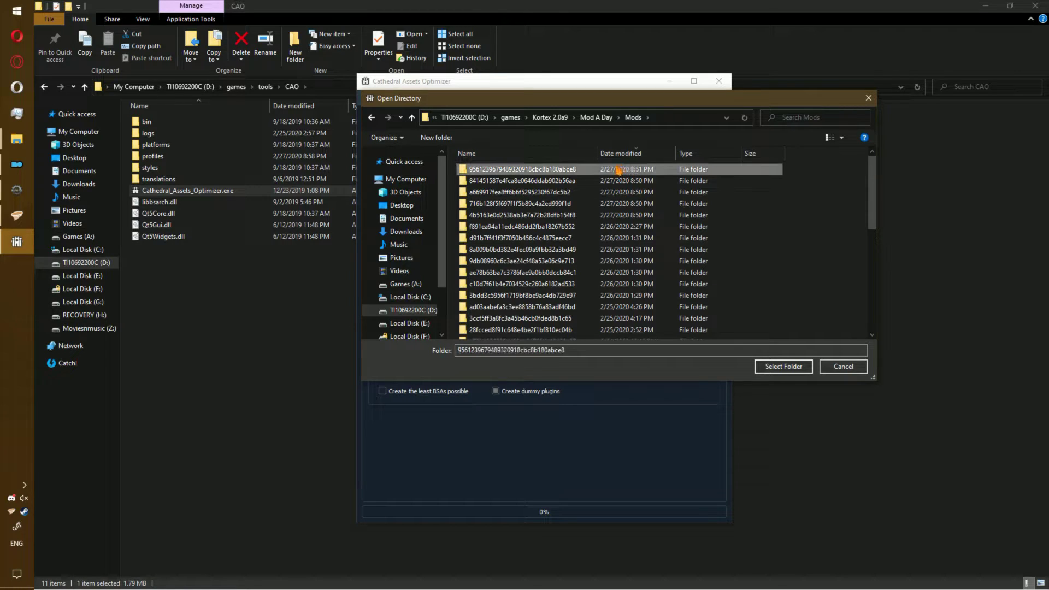
double_click(616, 171)
double_click(616, 171)
double_click(616, 171)
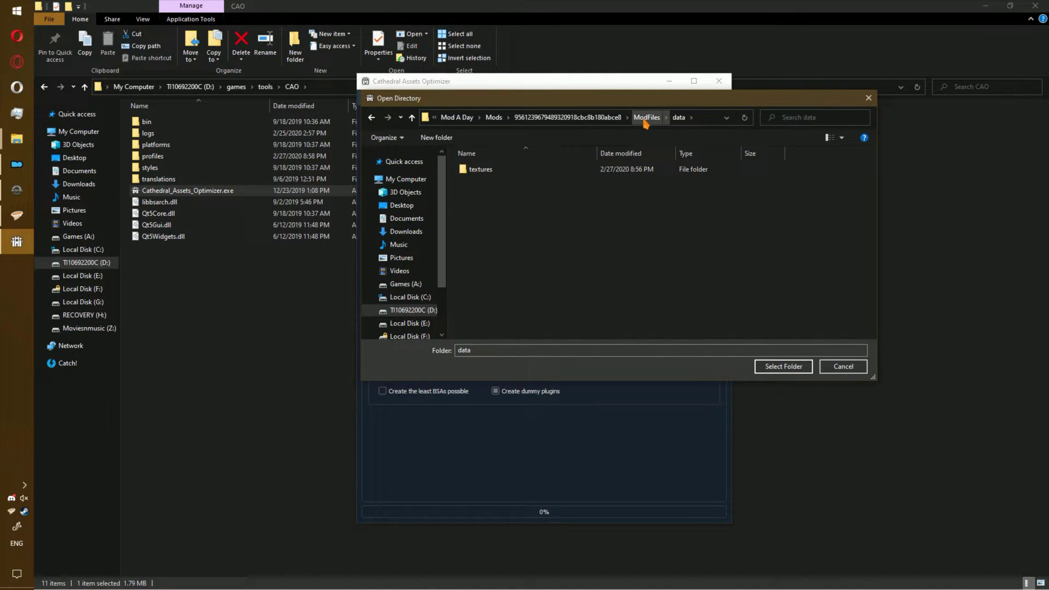
left_click(803, 370)
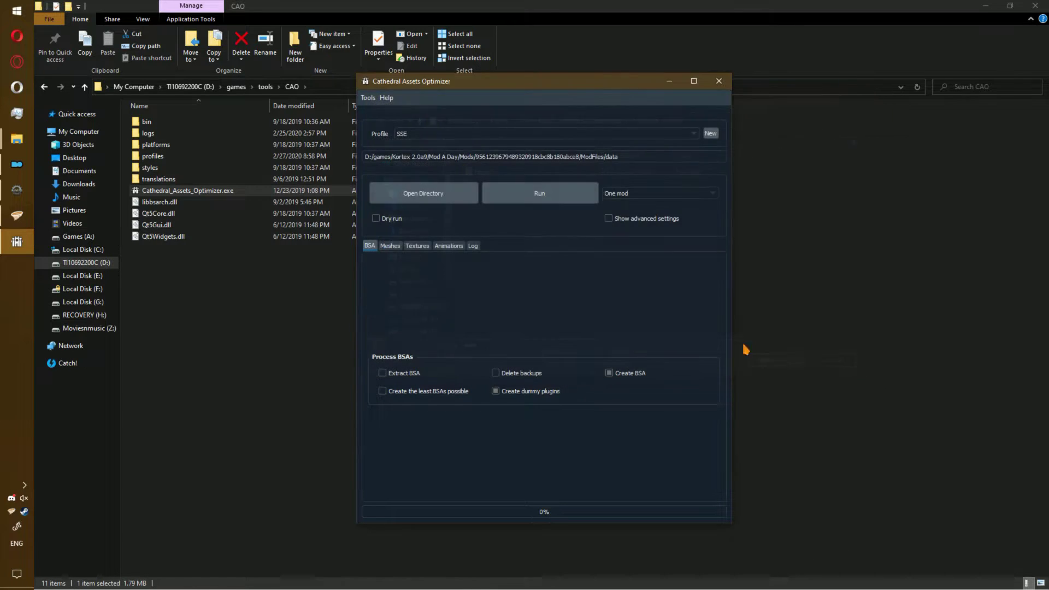
left_click(575, 197)
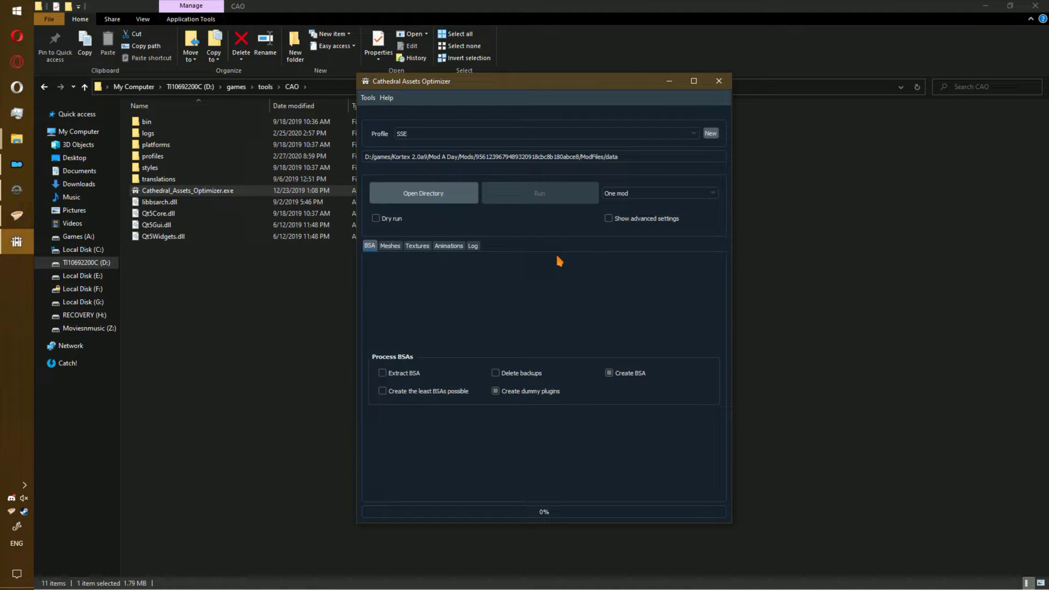
Choose D:\games\mo2 sse\mods\Skyrim_Realistic_Overhaul as the working directory and run the optimization on it
left_click(566, 117)
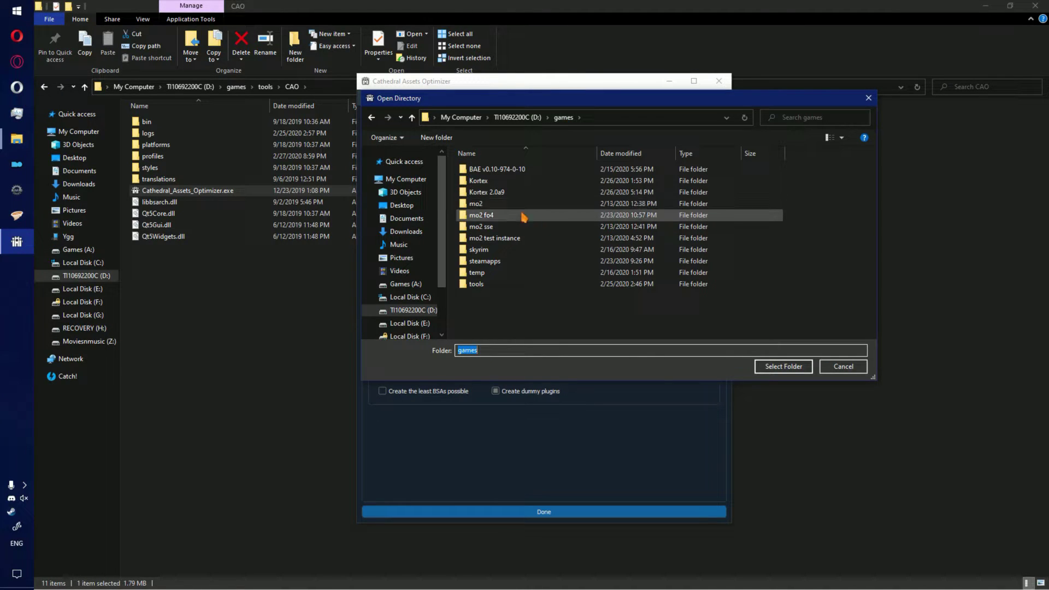
left_click(564, 117)
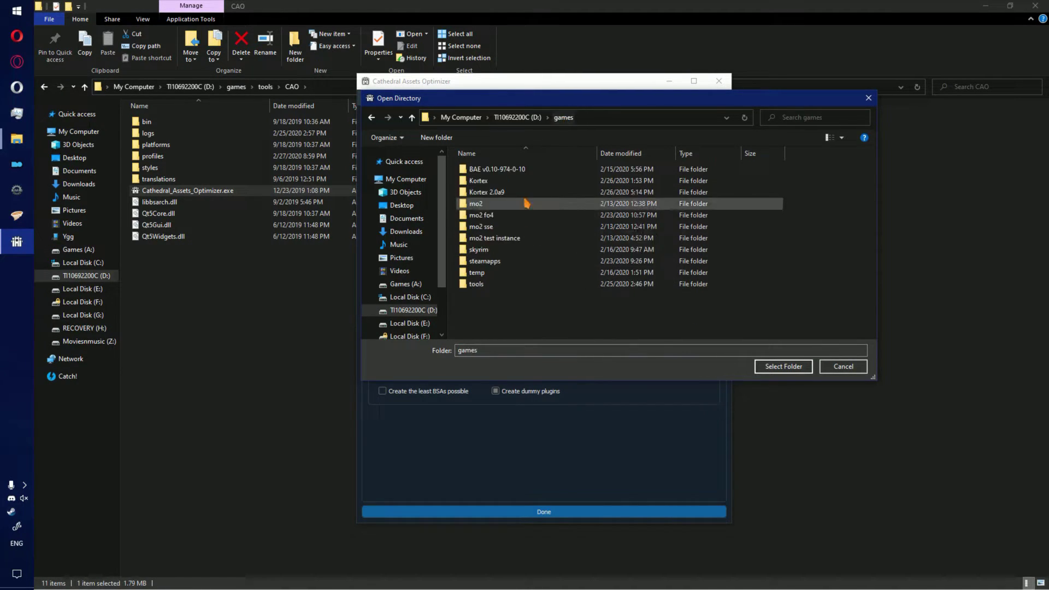
mouse_move(512, 234)
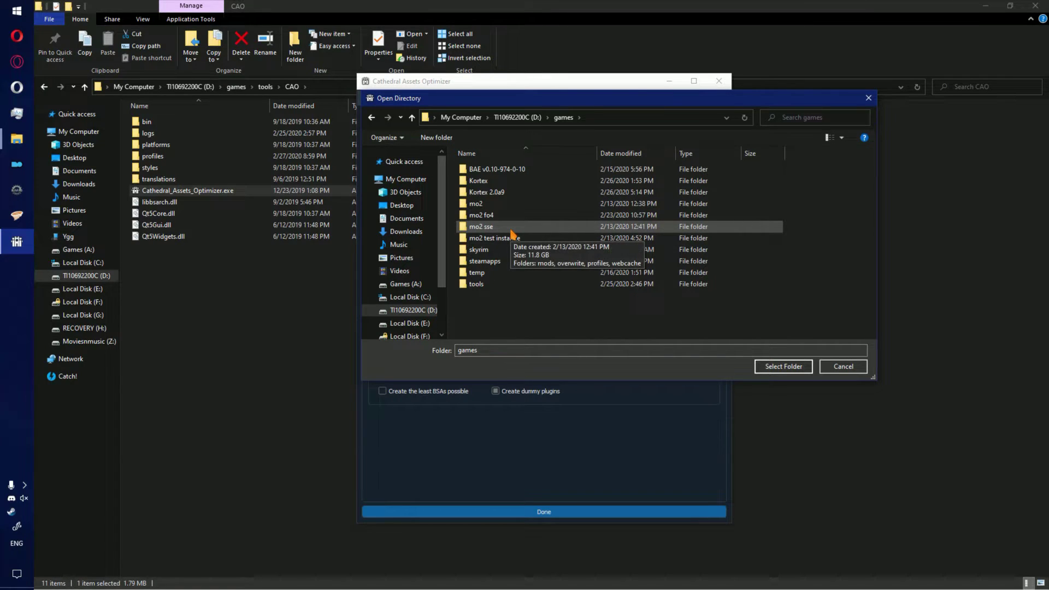
double_click(514, 233)
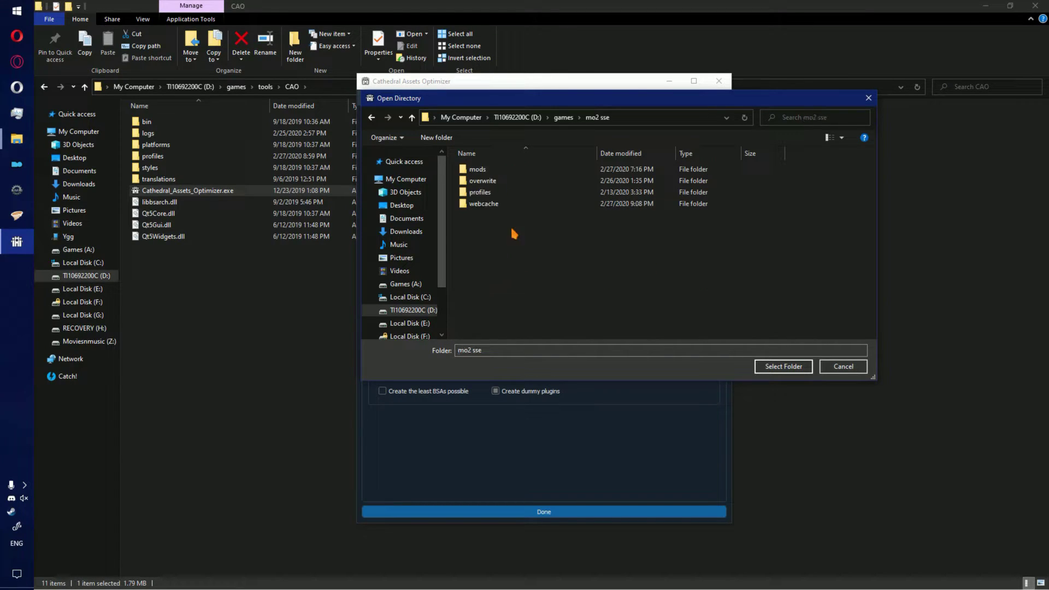
double_click(519, 170)
scroll(559, 296, "down", 5)
left_click(508, 276)
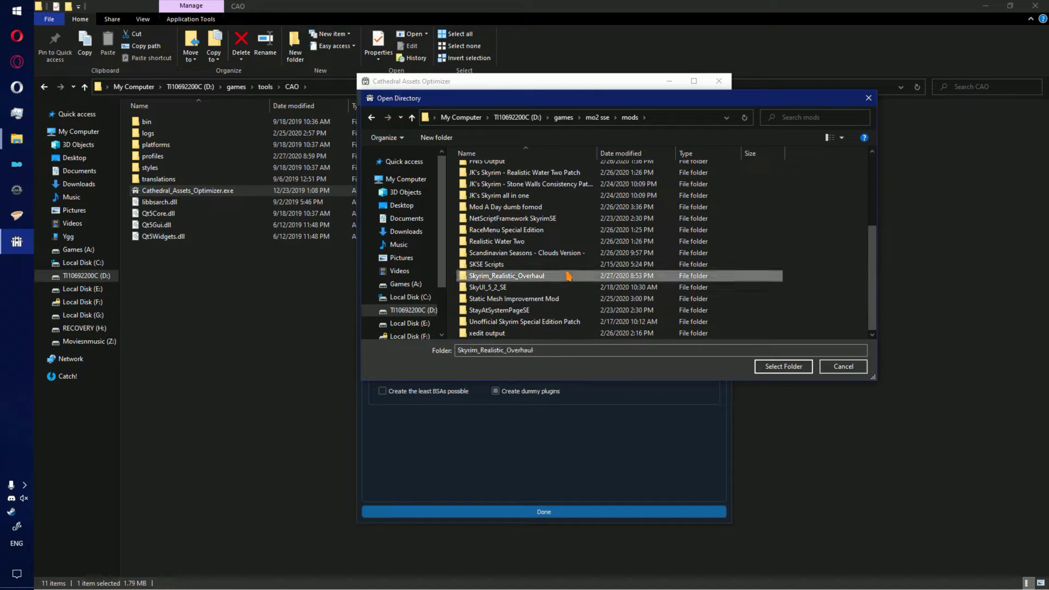
left_click(776, 366)
left_click(551, 197)
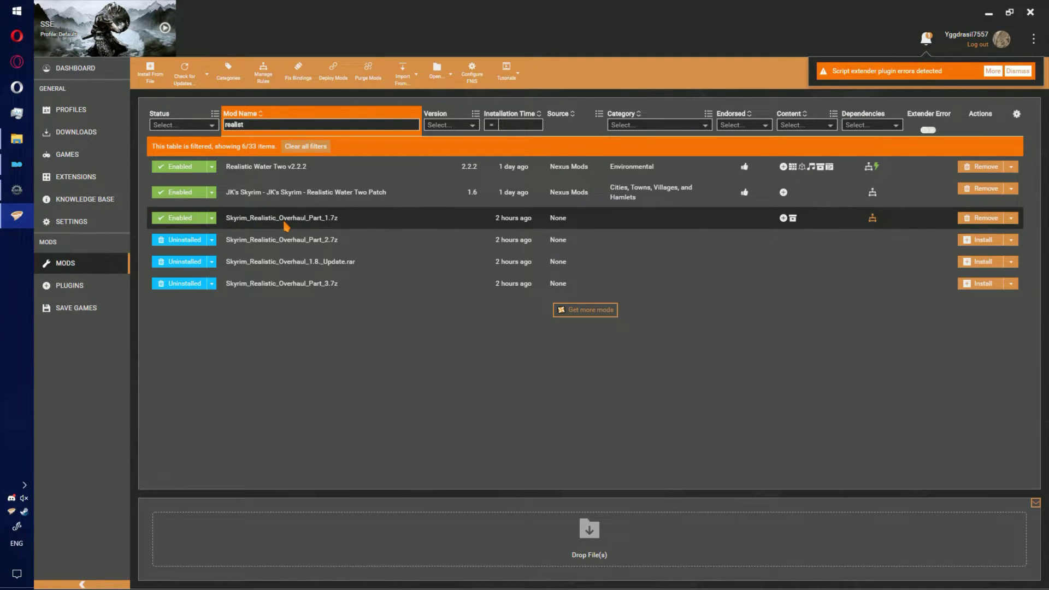
Open the staging folder of Skyrim_Realistic_Overhaul_Part_1 from Vortex and widen the file name column to show full names
right_click(285, 225)
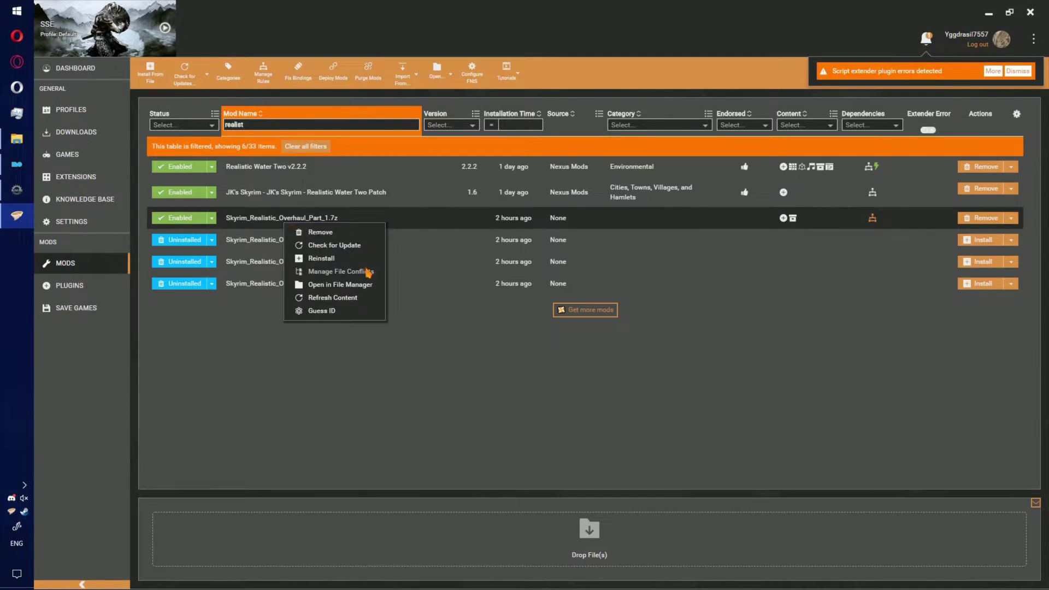
left_click(353, 284)
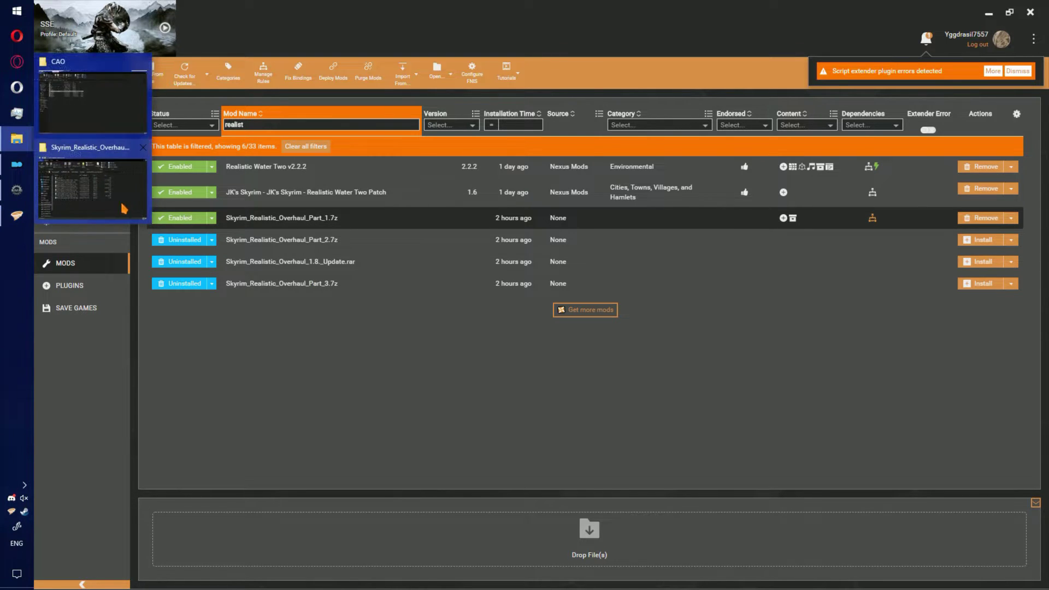
left_click(54, 142)
double_click(594, 155)
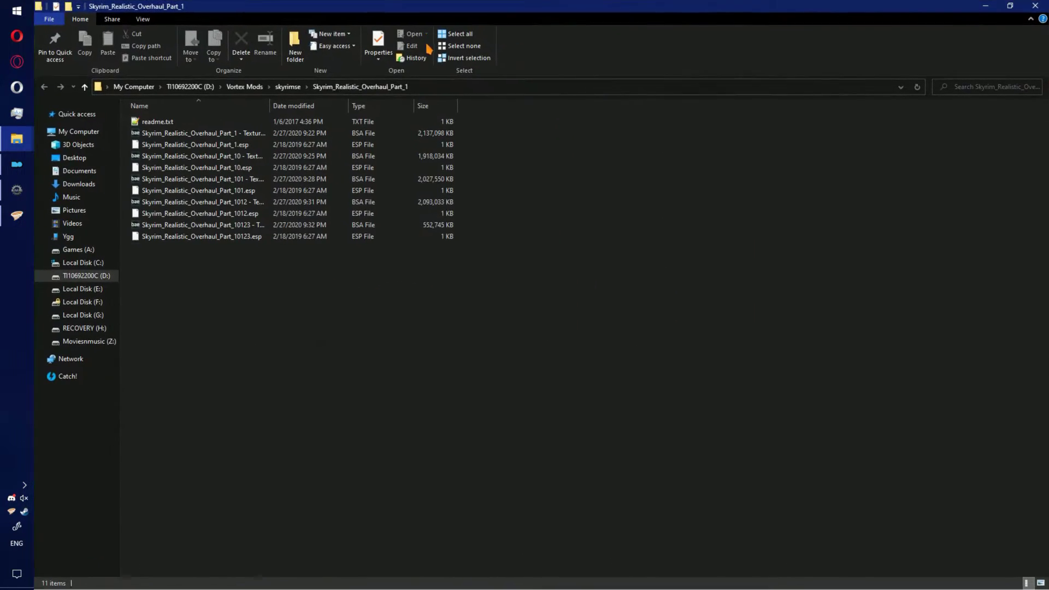
left_click_drag(270, 101, 296, 103)
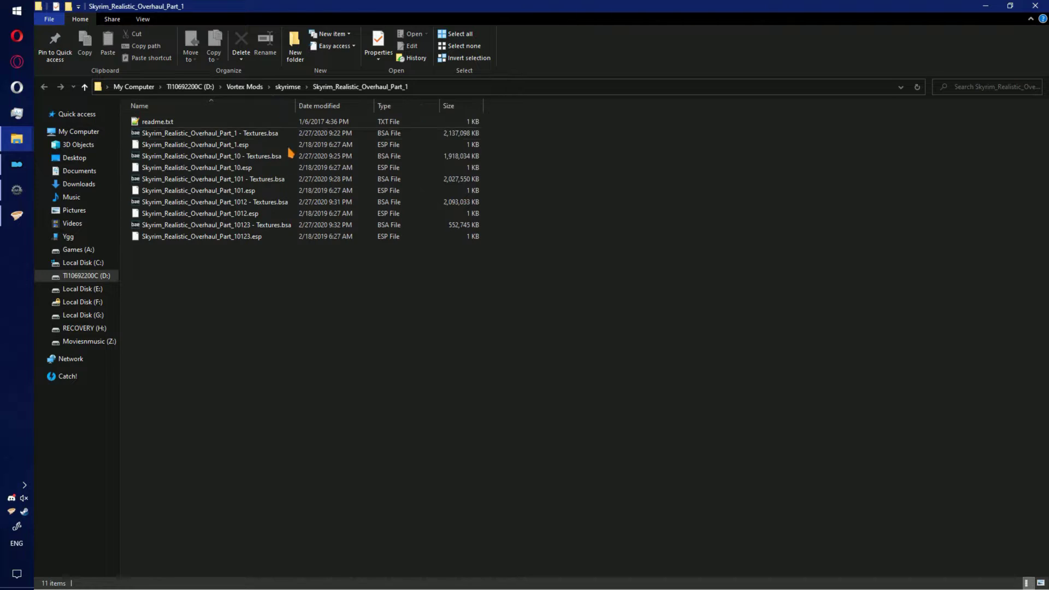
Rename Skyrim_Realistic_Overhaul_Part_1.esp to SRO.esp and its Textures archive to SRO.bsa
left_click(237, 147)
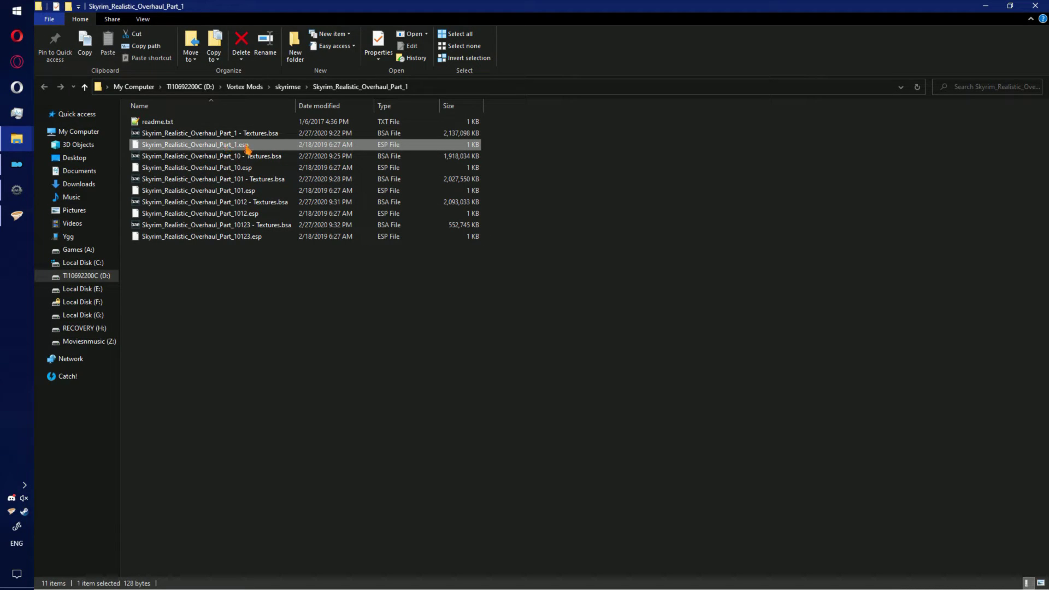
key("F2")
type("SRO")
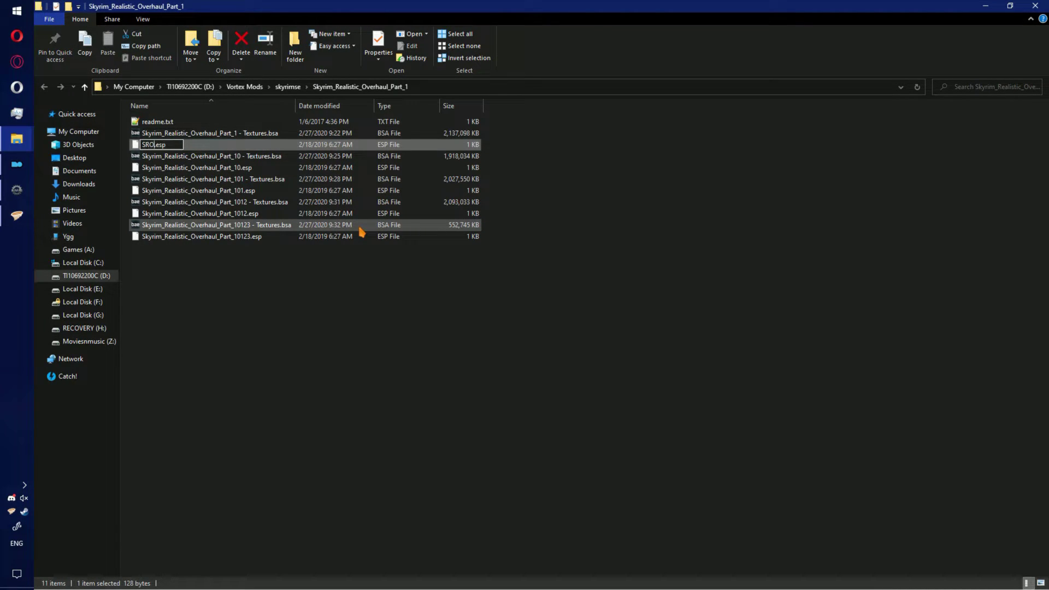
key("Return")
left_click(248, 134)
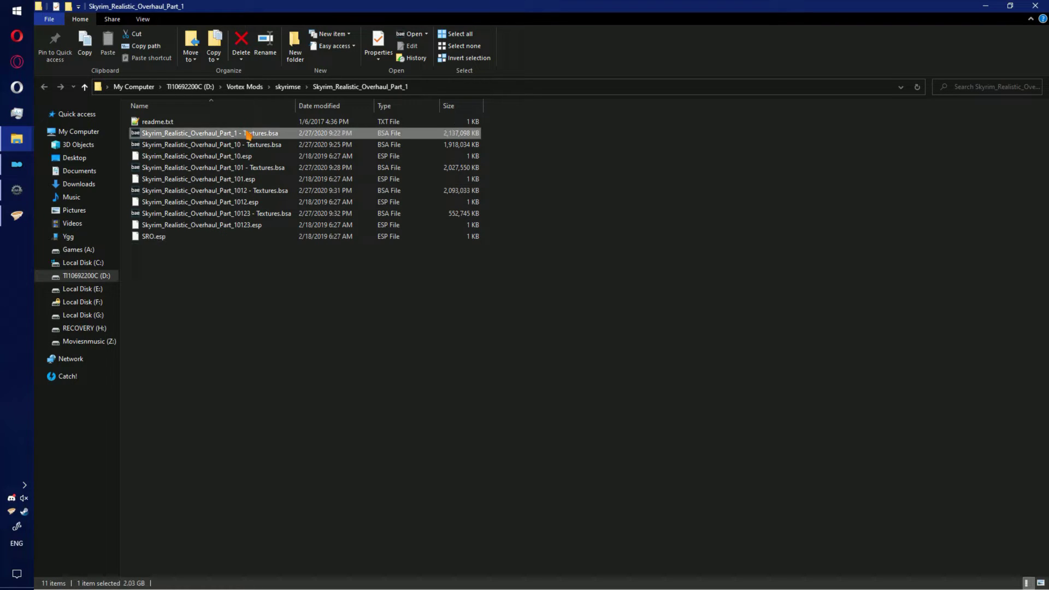
key("F2")
type("SRO")
key("Return")
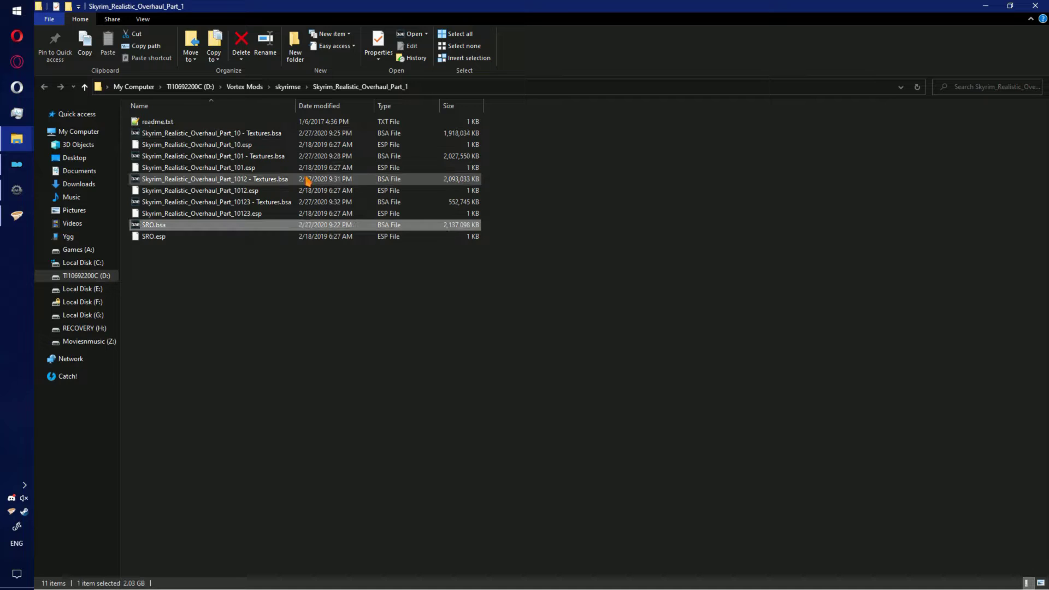
Rename Skyrim_Realistic_Overhaul_Part_10 - Textures.bsa to SRO - Textures.bsa
left_click(285, 134)
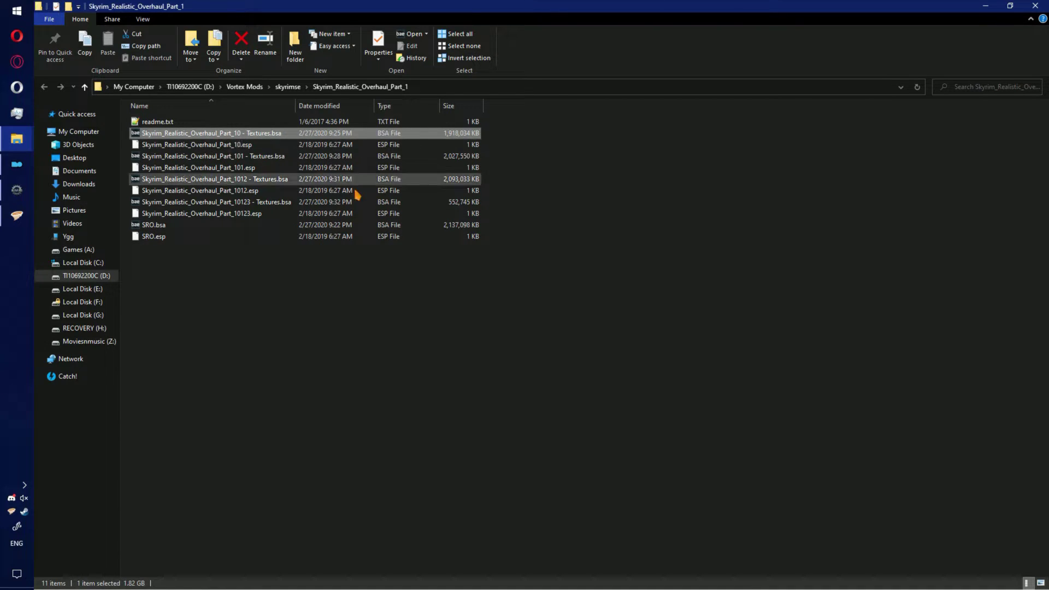
key("F2")
type("SRO")
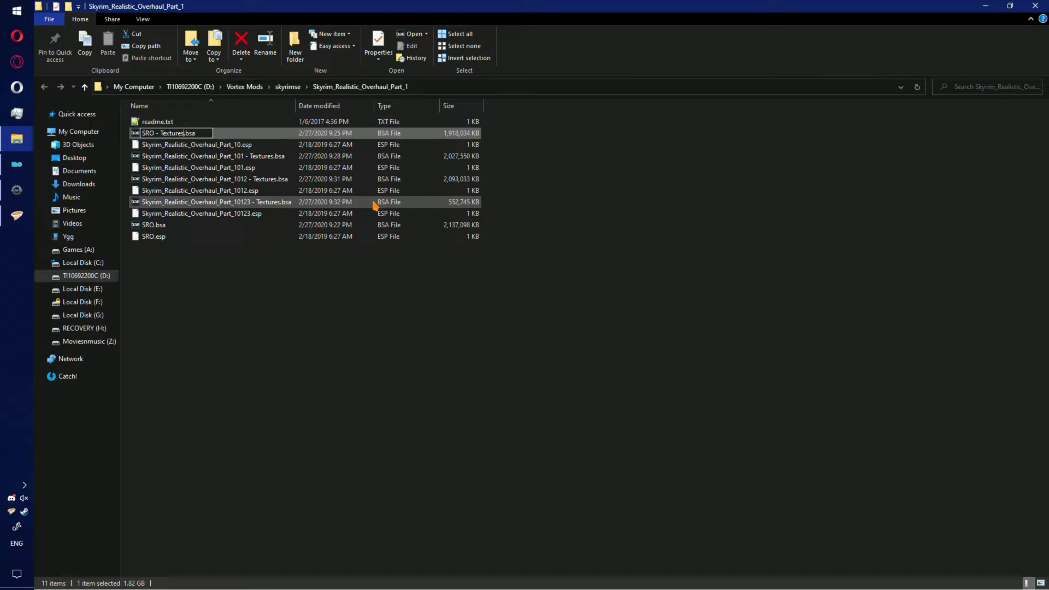
type(" - Textures")
key("Return")
Rename Skyrim_Realistic_Overhaul_Part_10.esp to SRO2.esp and Skyrim_Realistic_Overhaul_Part_101 - Textures.bsa to SRO2.bsa
left_click(186, 132)
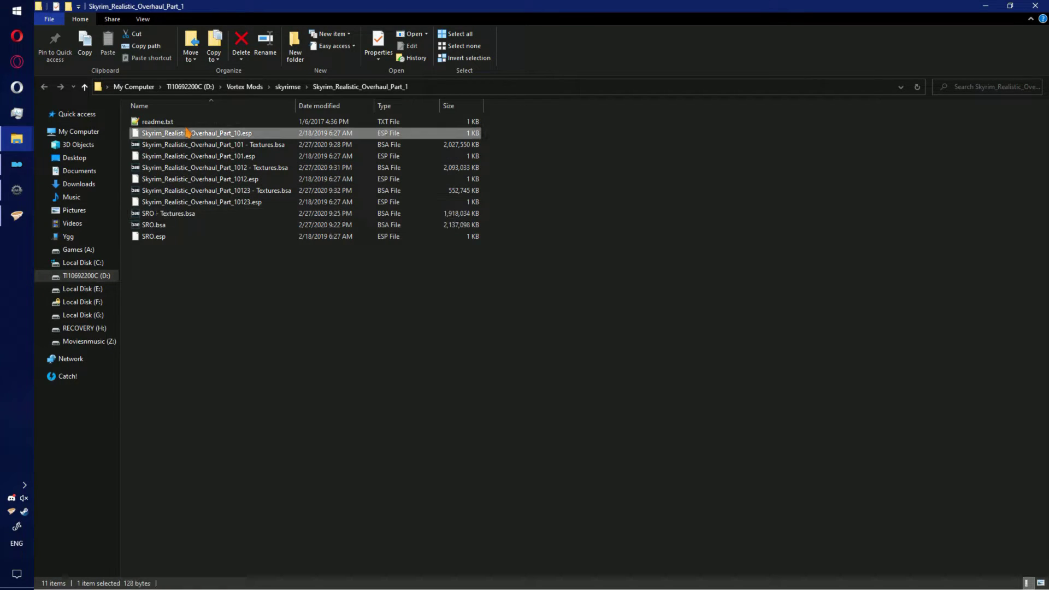
key("F2")
type("SRO2")
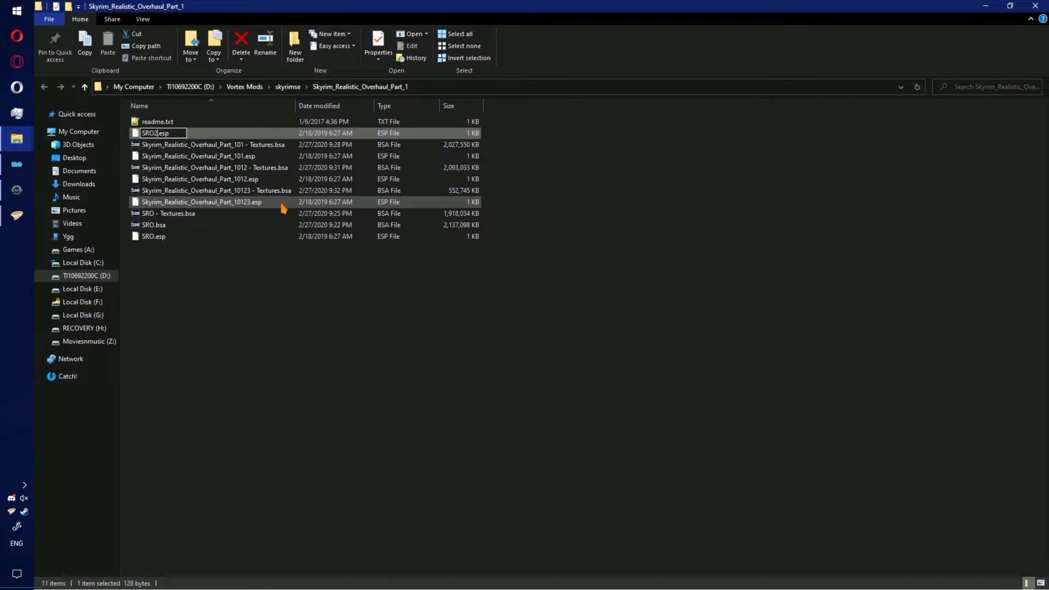
key("Return")
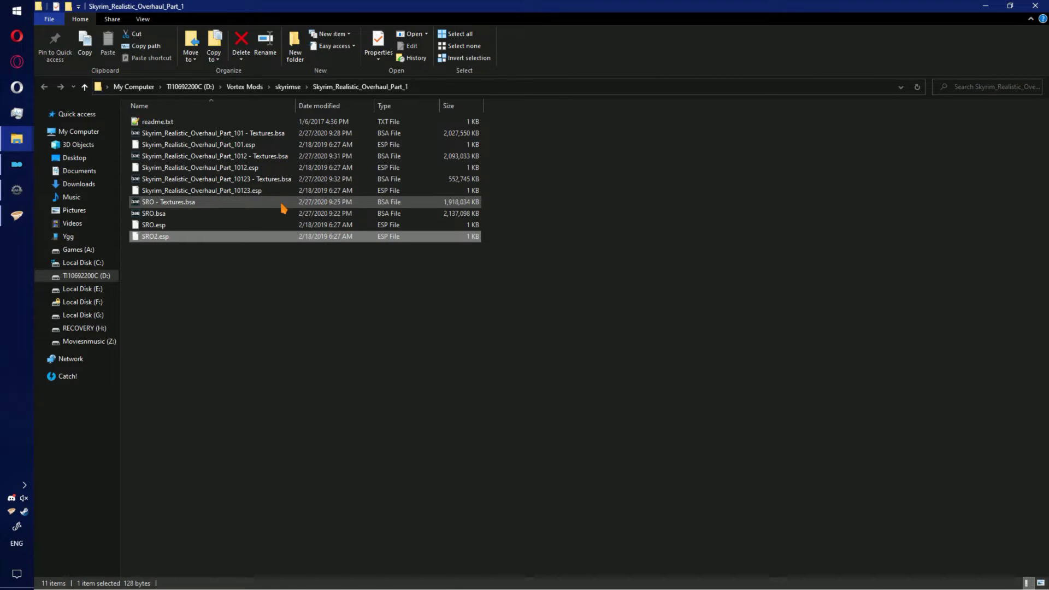
left_click(221, 135)
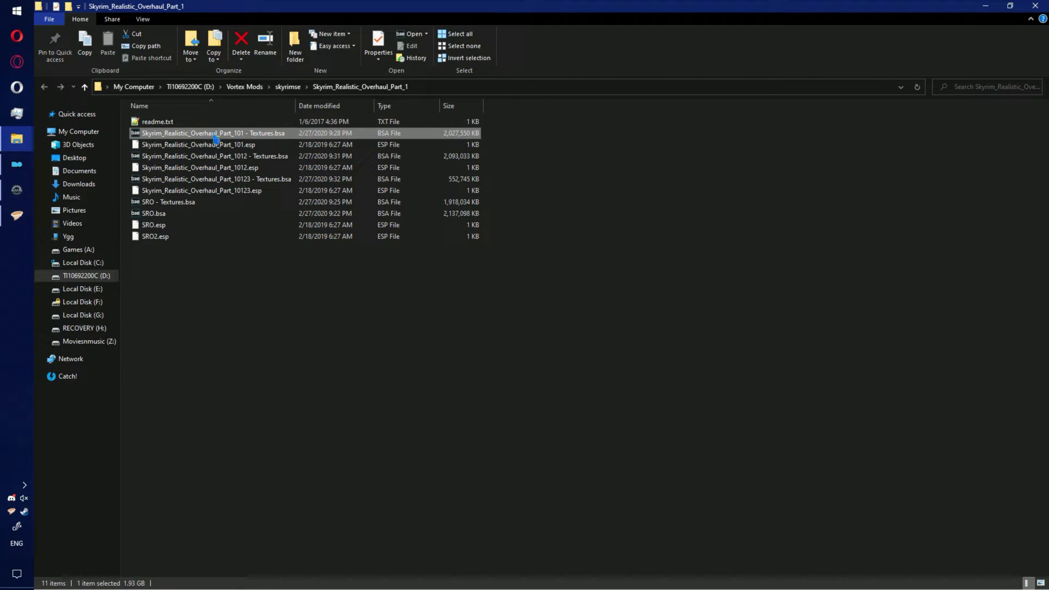
key("F2")
type("SR")
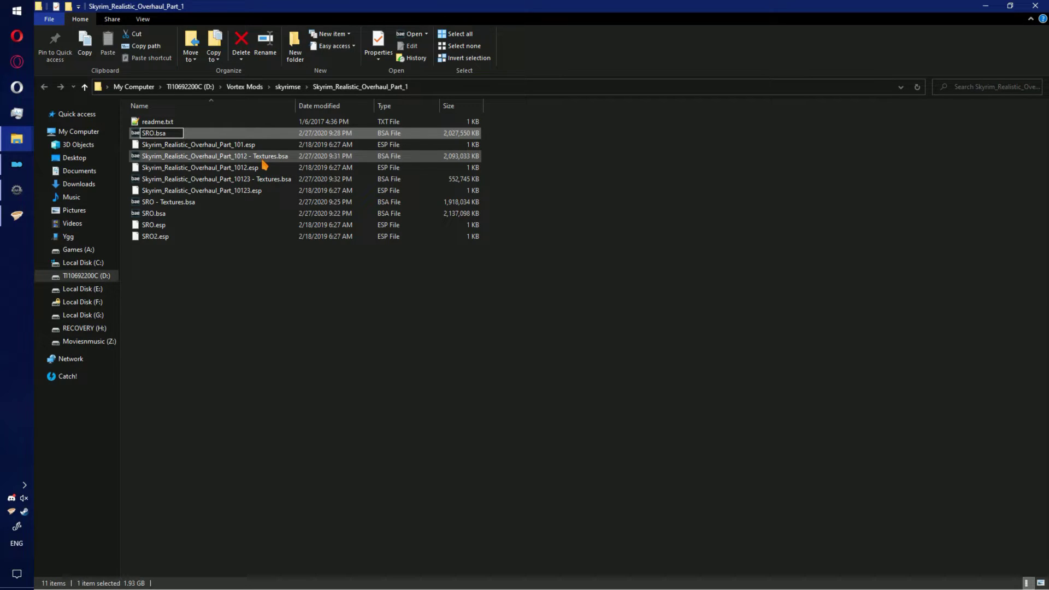
type("O2")
key("Return")
Rename Skyrim_Realistic_Overhaul_Part_1012 - Textures.bsa to SRO2 - Textures.bsa
left_click(255, 148)
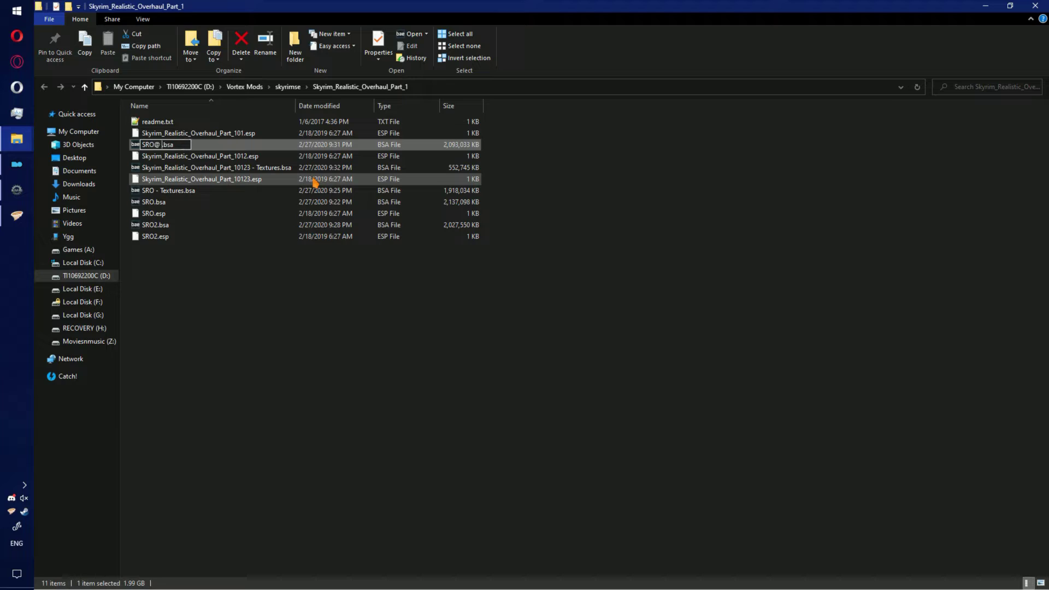
type("ures")
key("Return")
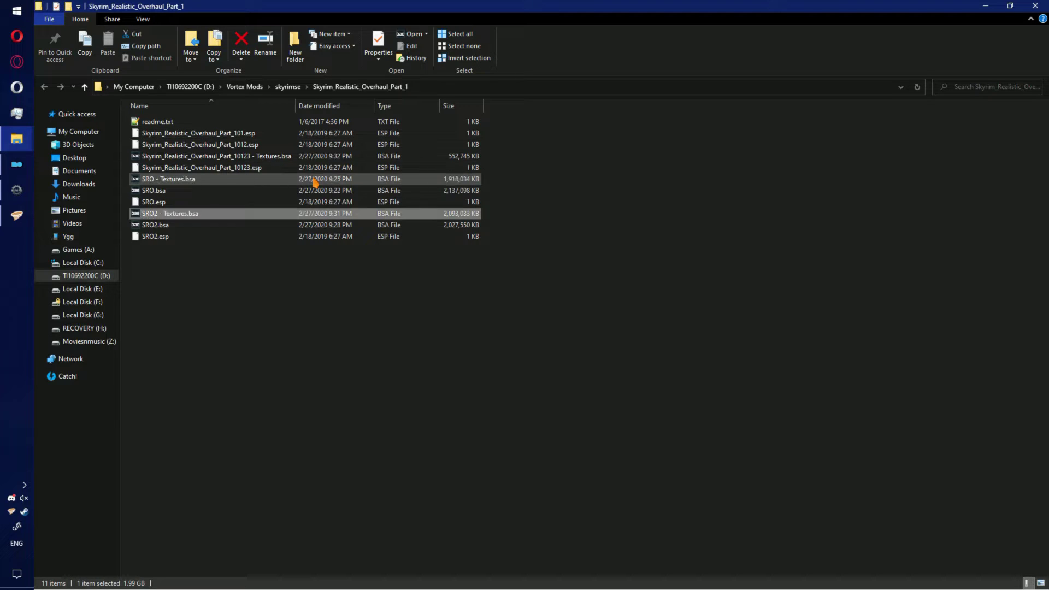
Rename Skyrim_Realistic_Overhaul_Part_101.esp to SRO3.esp
left_click(218, 137)
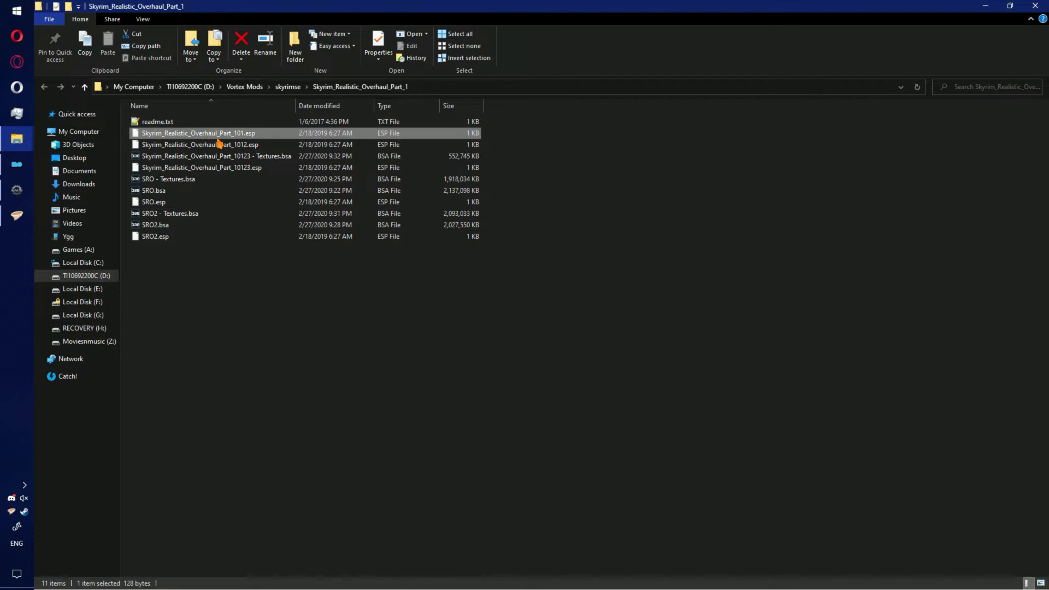
left_click(177, 136)
type("SRO3")
key("Return")
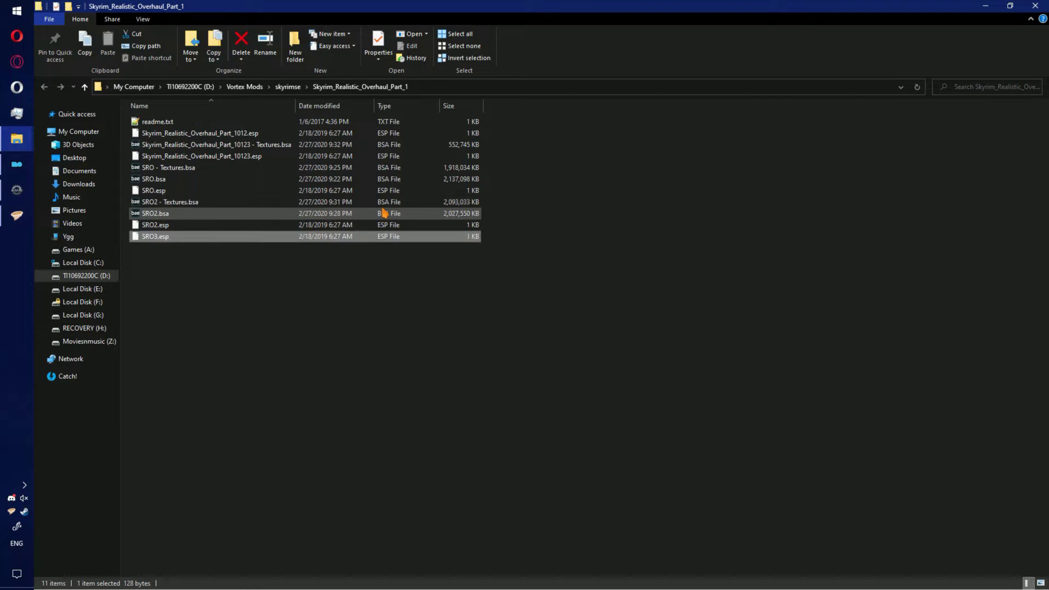
Rename Skyrim_Realistic_Overhaul_Part_10123 - Textures.bsa to SRO3.bsa and delete the leftover Skyrim_Realistic_Overhaul_Part_1012.esp and Skyrim_Realistic_Overhaul_Part_10123.esp
left_click(197, 145)
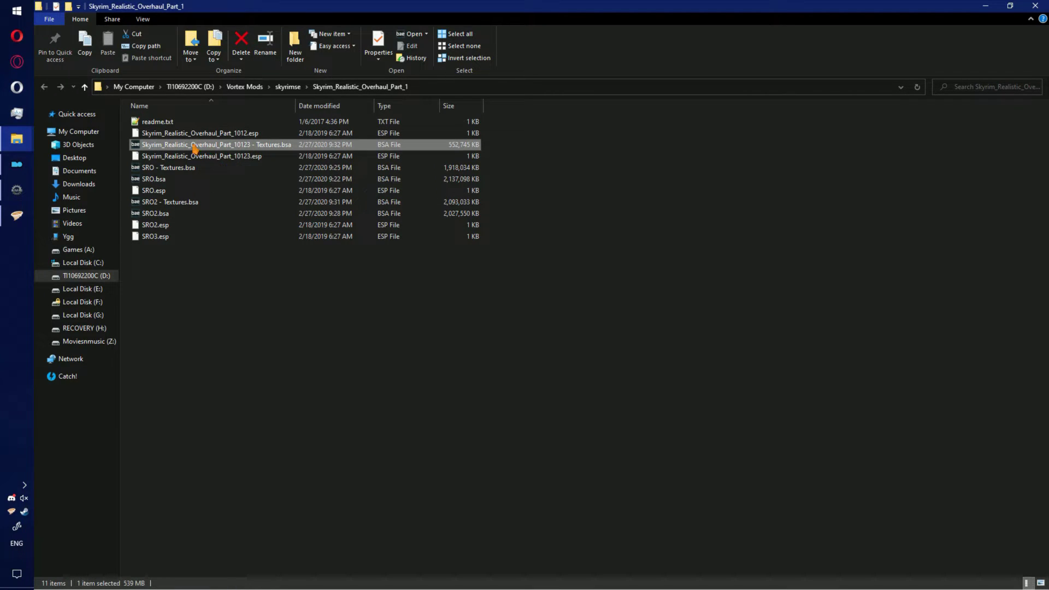
left_click(195, 145)
type("SRO")
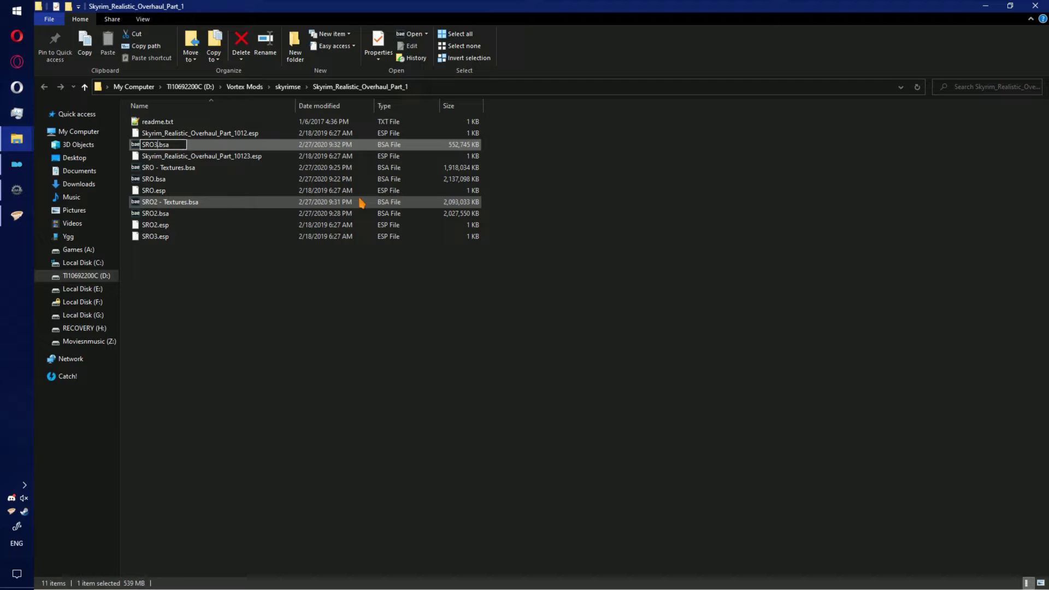
type("3")
key("Return")
left_click(236, 147)
key("Delete")
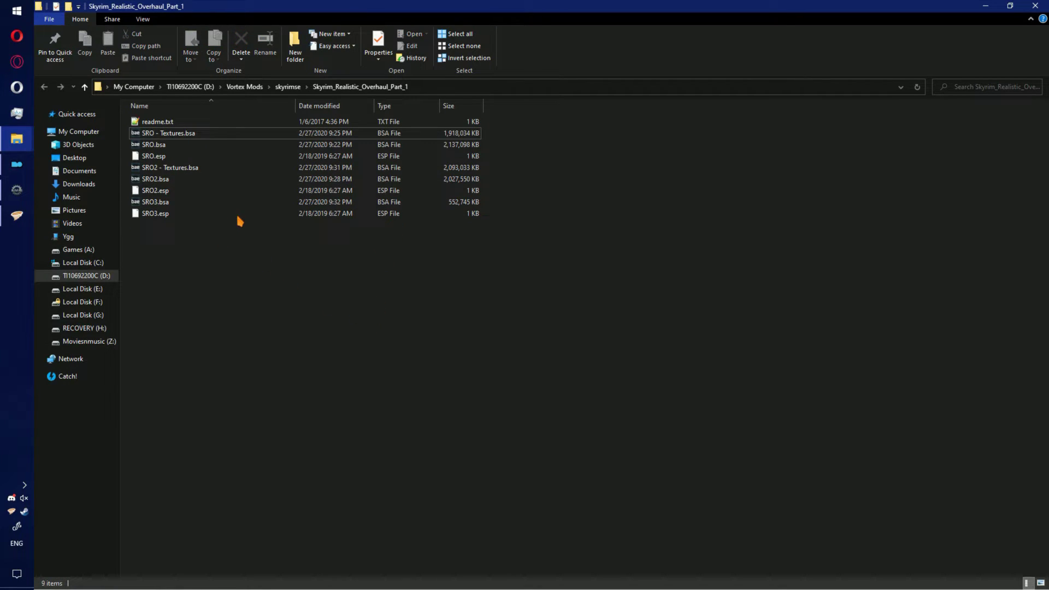
Switch to Vortex and deploy the mods, saving the external changes to Skyrim_Realistic_Overhaul_Part_1
left_click(17, 215)
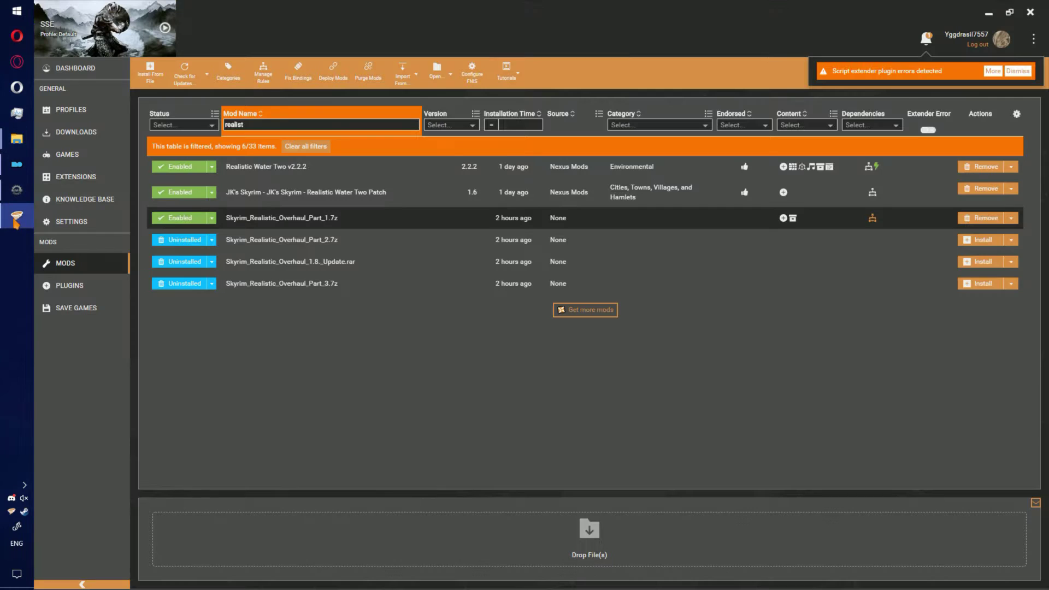
left_click(329, 77)
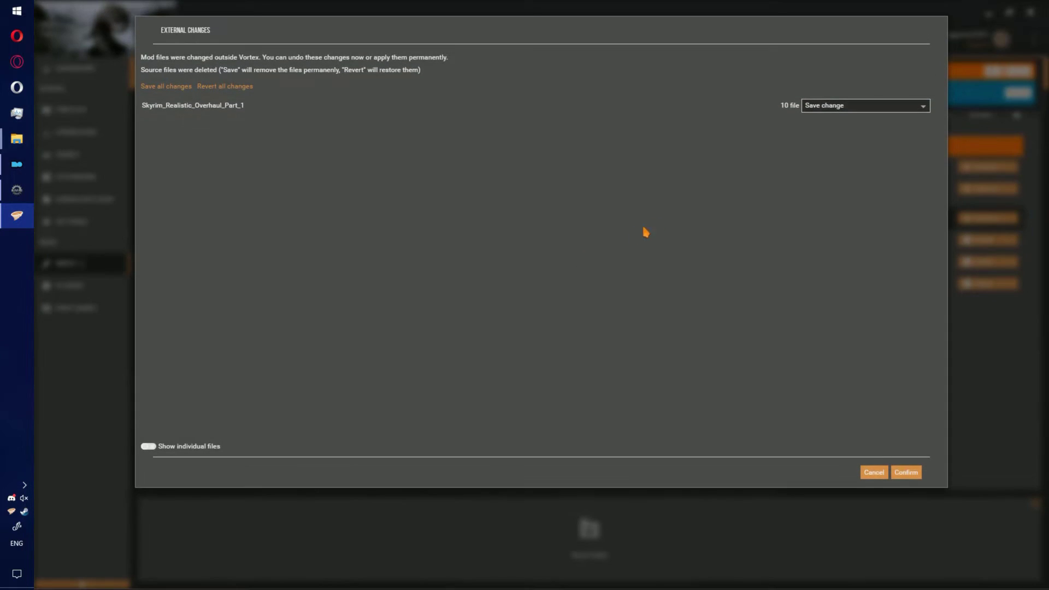
left_click(906, 472)
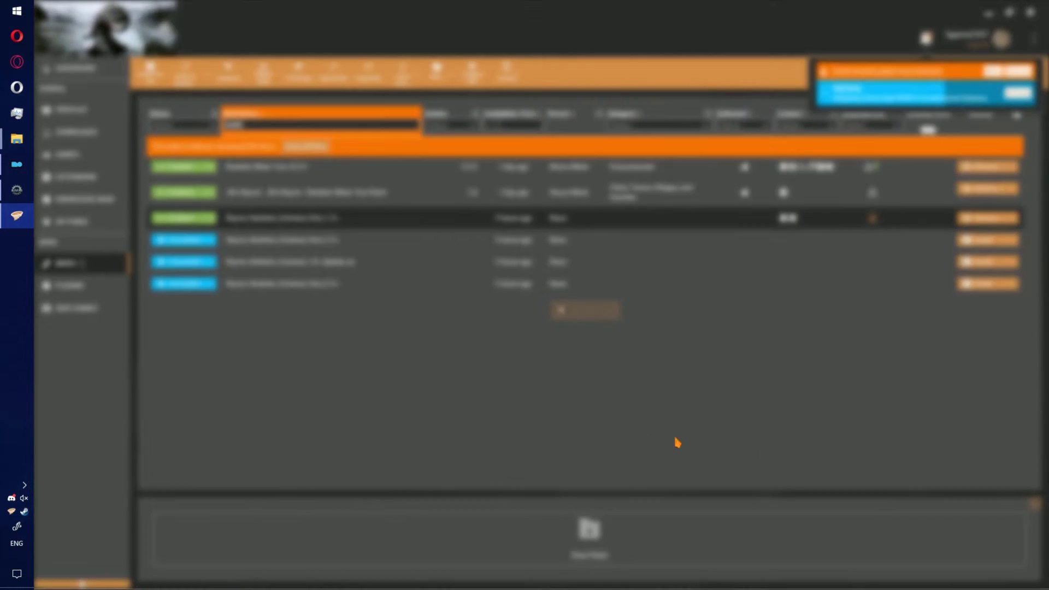
Show the plugin list with the SRO plugins and inspect the plugin group graph
left_click(125, 286)
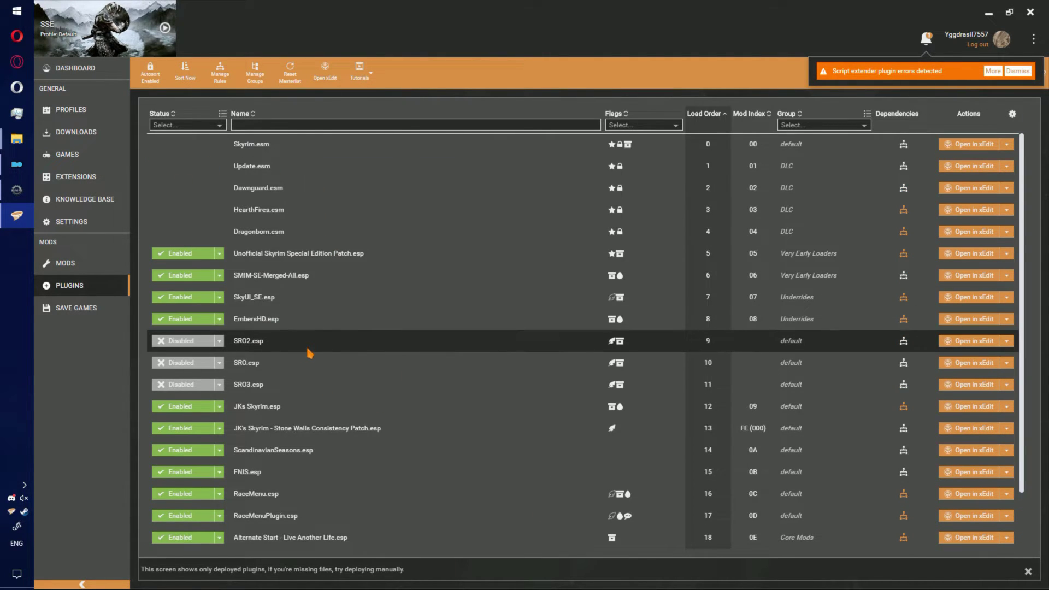
left_click_drag(308, 348, 288, 383)
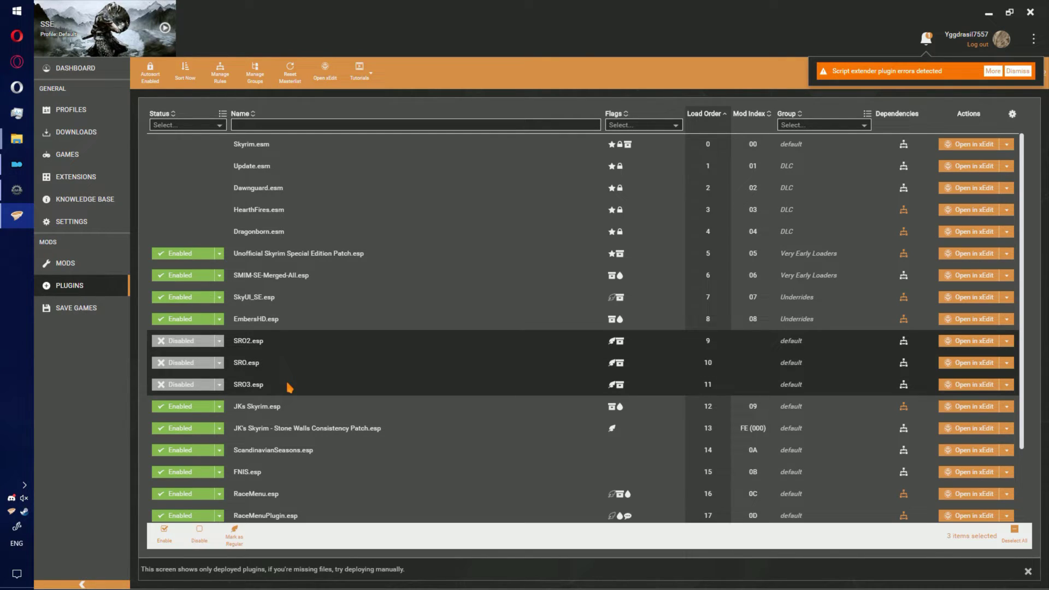
left_click(292, 305)
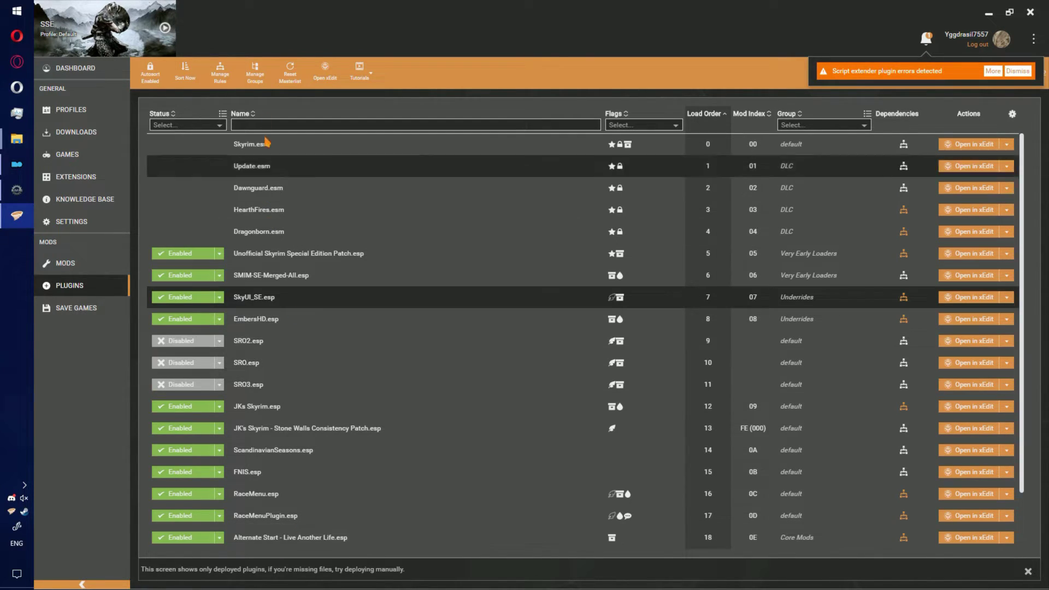
left_click(255, 76)
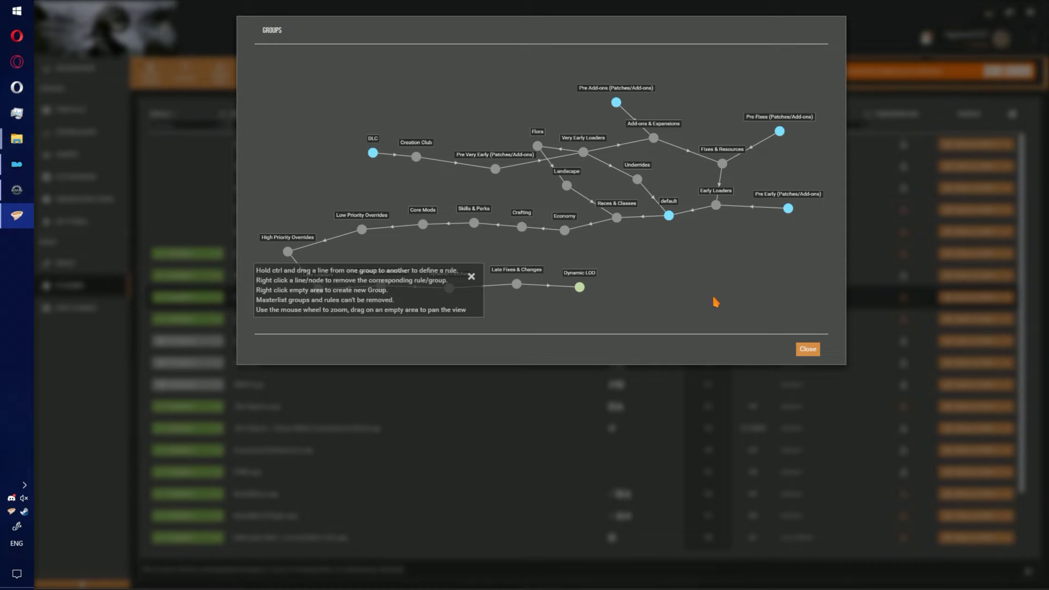
left_click(809, 350)
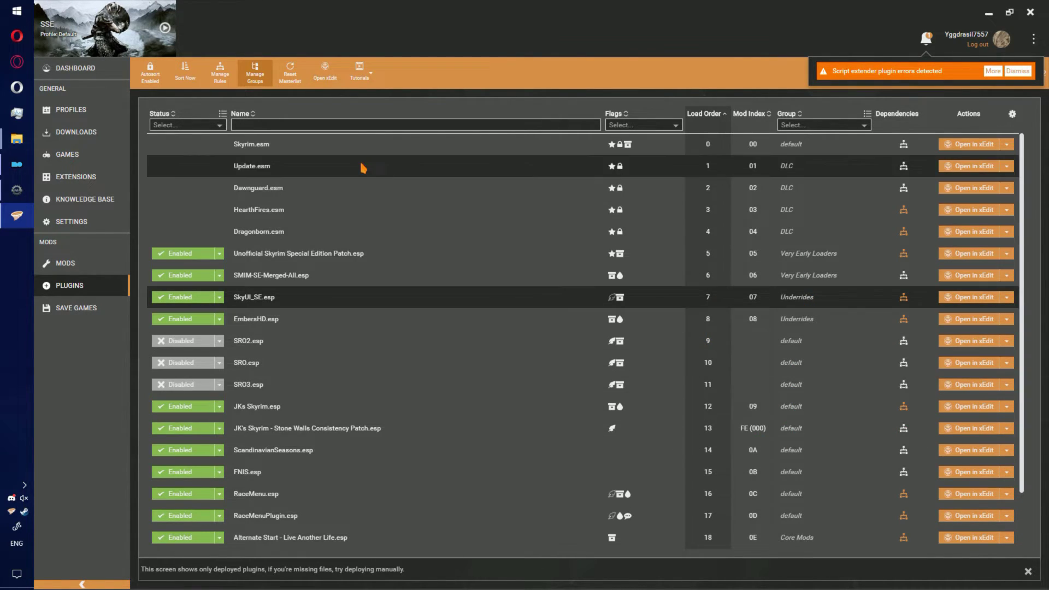
Add a new plugin group named Large Textures to the group graph
left_click(255, 74)
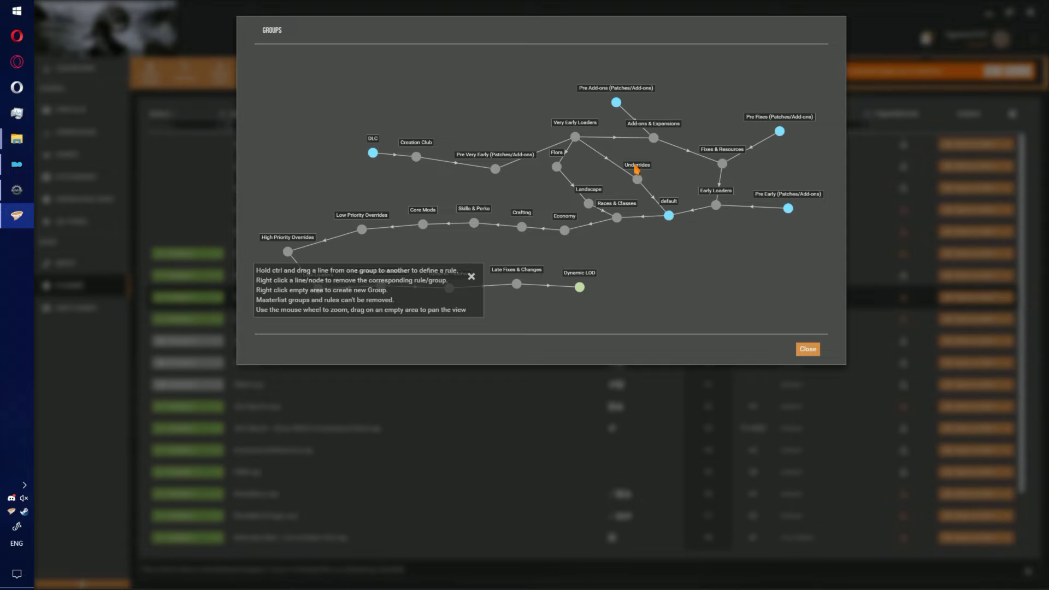
right_click(659, 175)
left_click(673, 154)
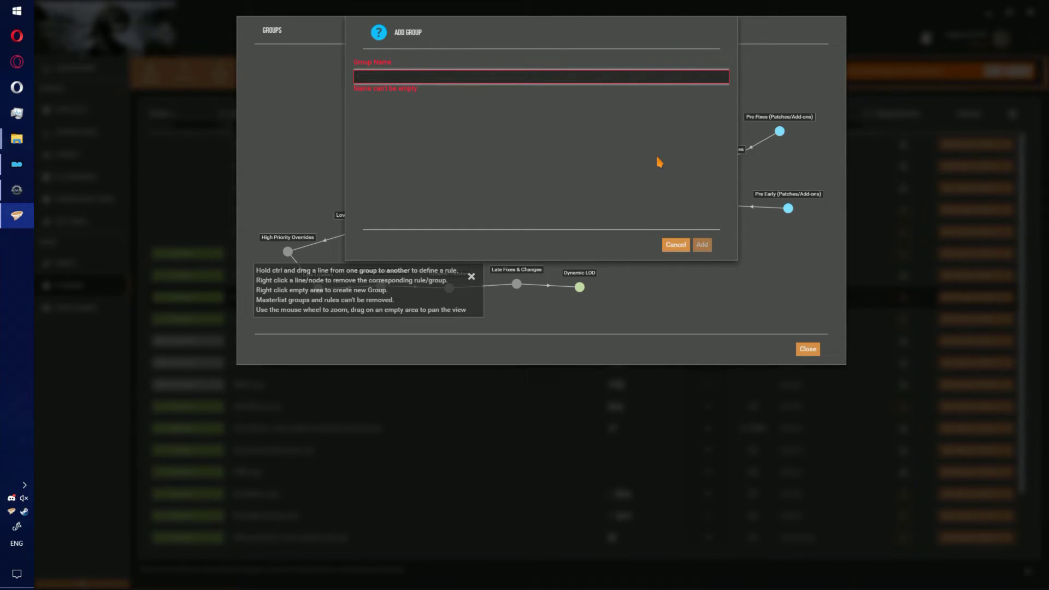
type("Large Textures")
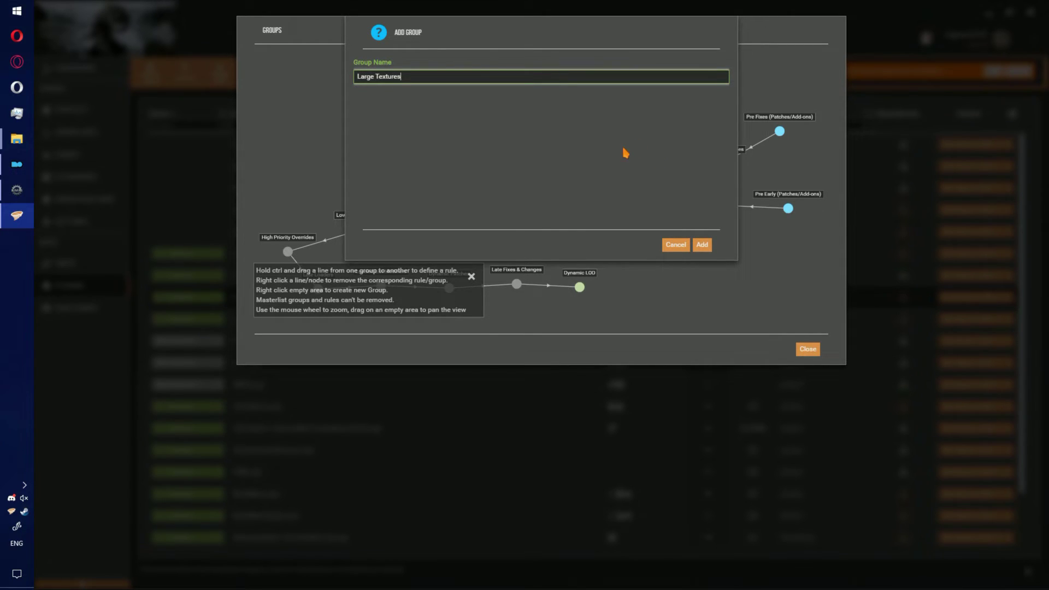
left_click(706, 242)
Link Very Early Loaders to Large Textures and Large Textures to Underrides as group rules, and close the graph
scroll(655, 167, "up", 3)
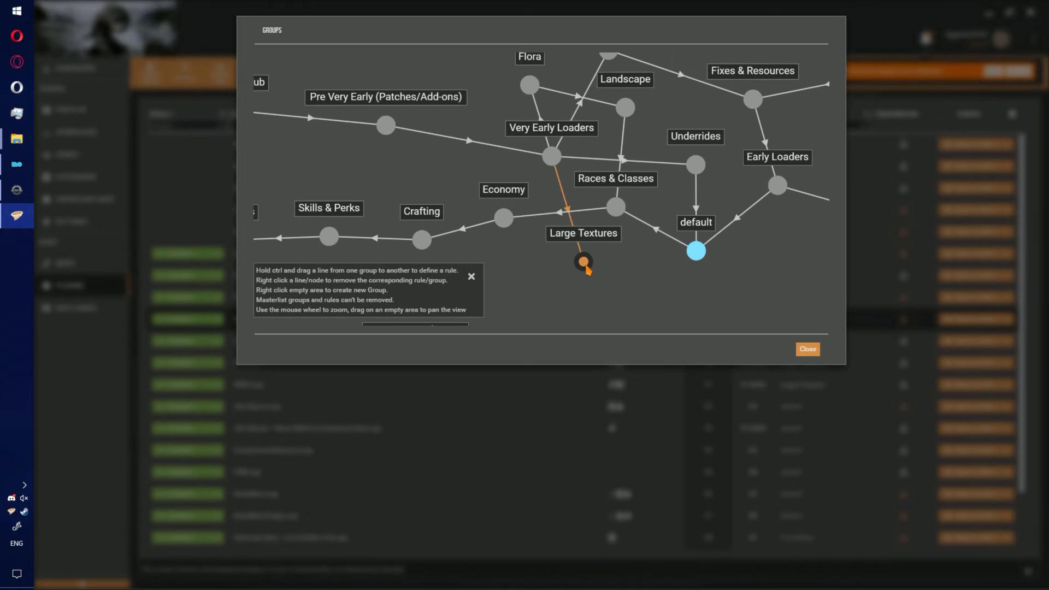
left_click_drag(583, 262, 637, 272)
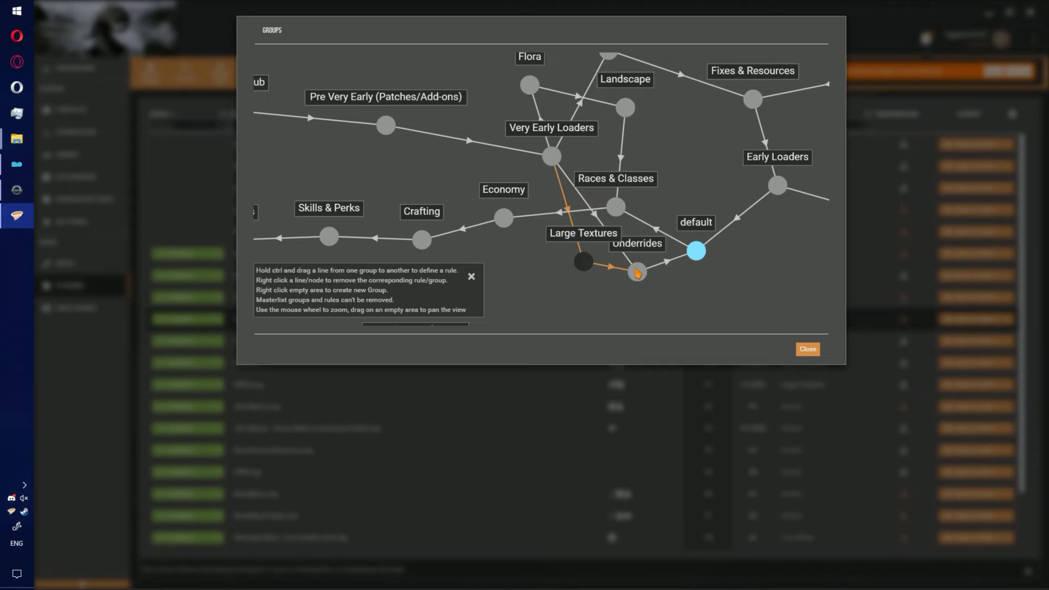
left_click(807, 348)
Assign SRO.esp, SRO2.esp and SRO3.esp to the Large Textures group and enable all three plugins
left_click(328, 382, "shift")
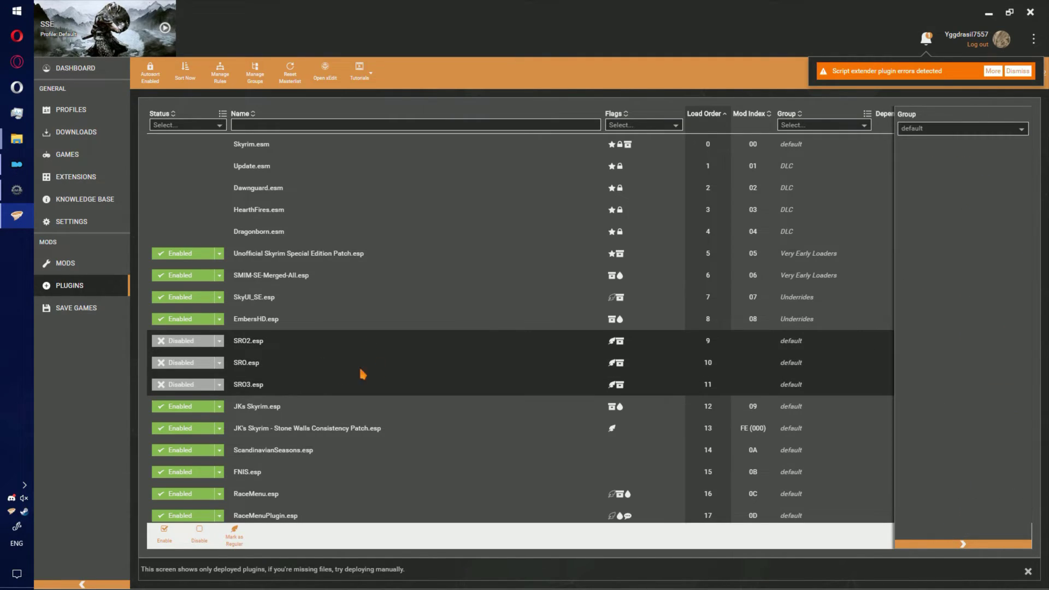
left_click(923, 134)
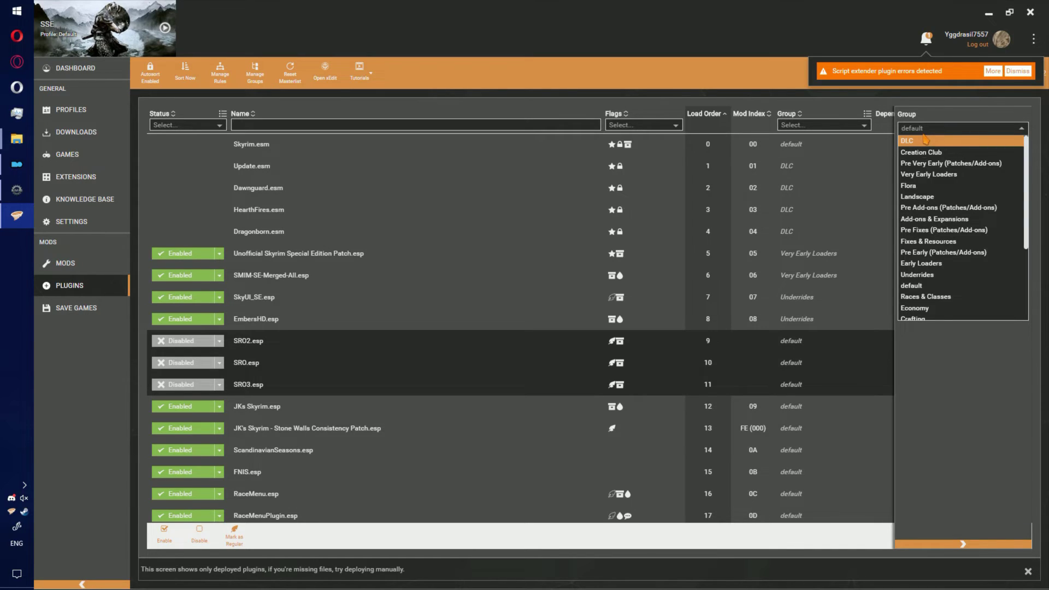
scroll(934, 262, "down", 5)
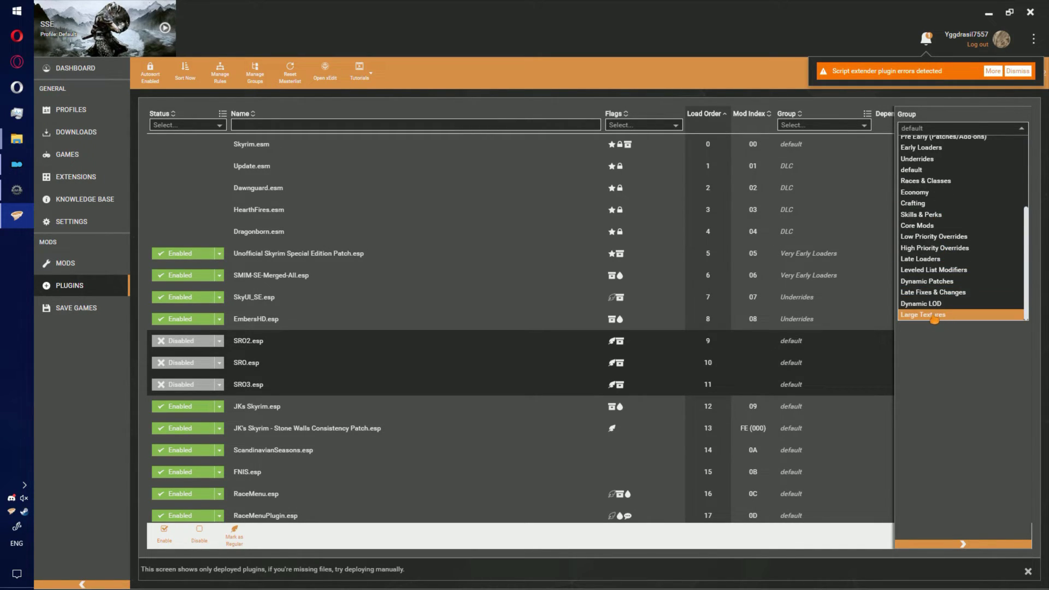
left_click(934, 314)
left_click(963, 545)
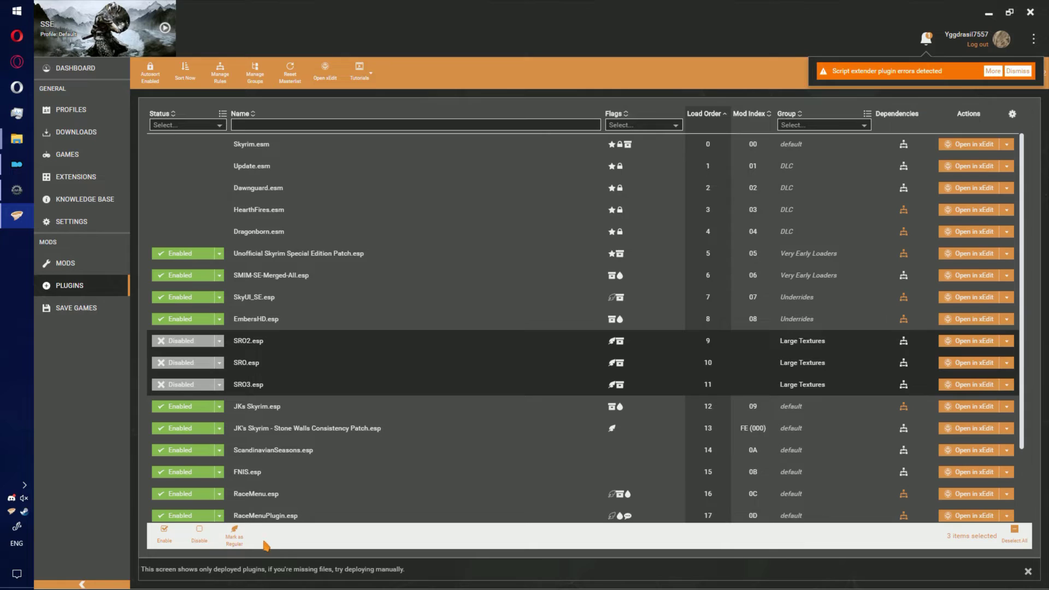
left_click(165, 535)
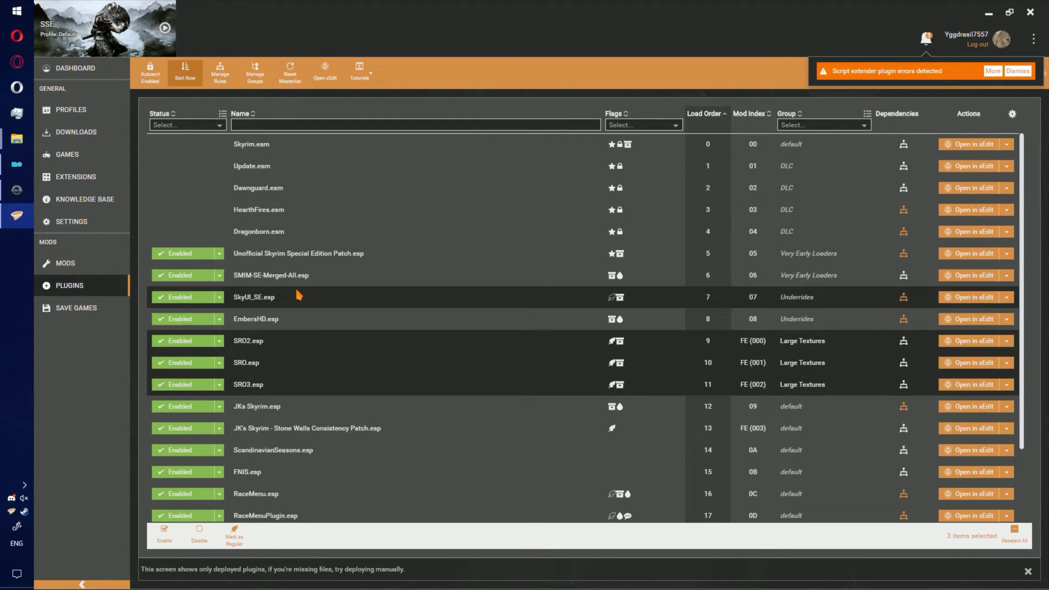
Switch to Mod Organizer, refresh the mod list, and enable SRO.esp, SRO2.esp and SRO3.esp
key("alt+Tab")
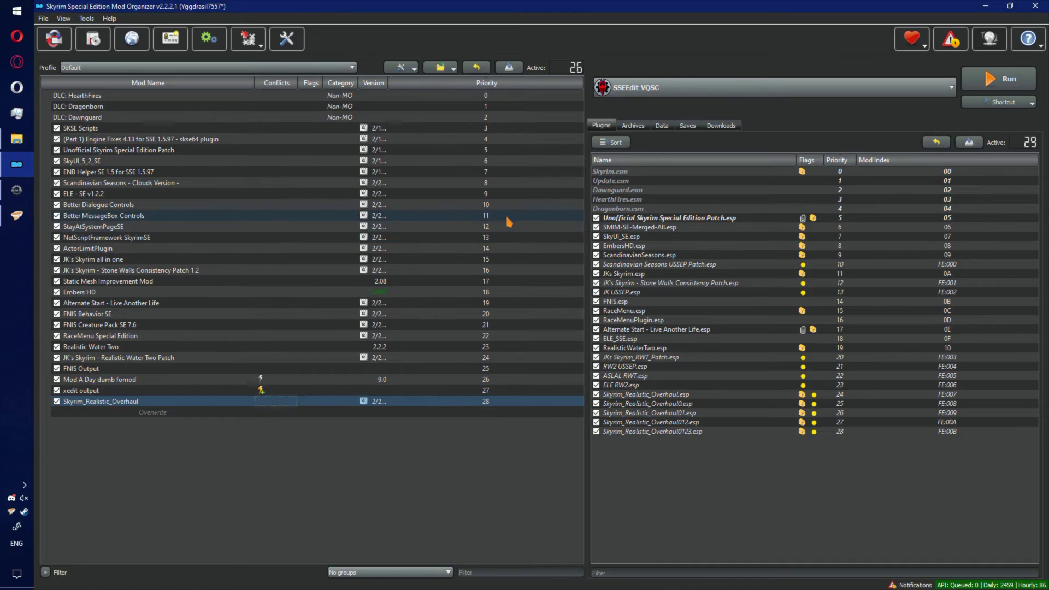
right_click(349, 462)
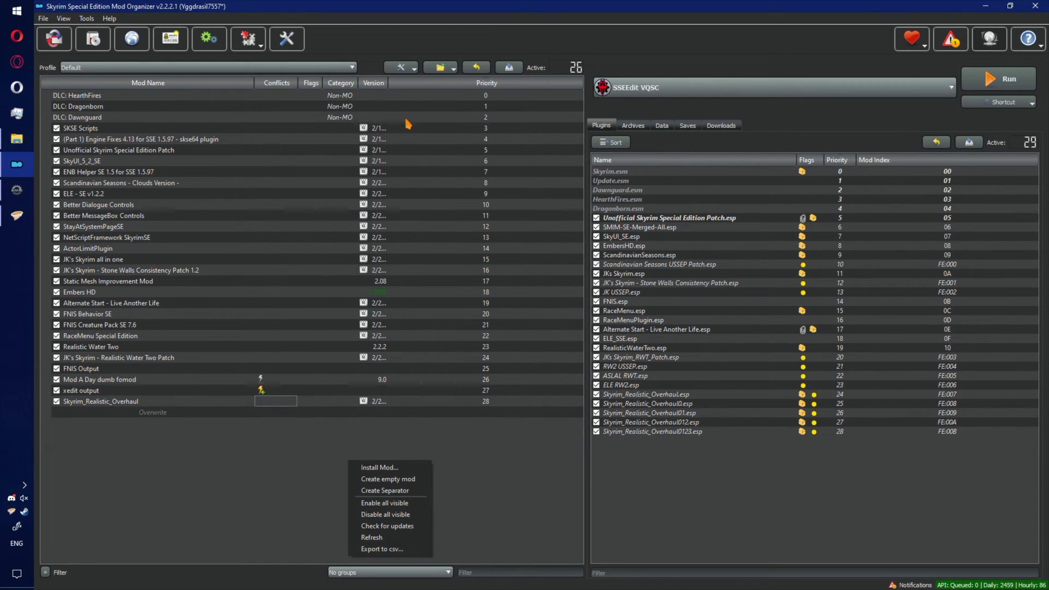
left_click(390, 536)
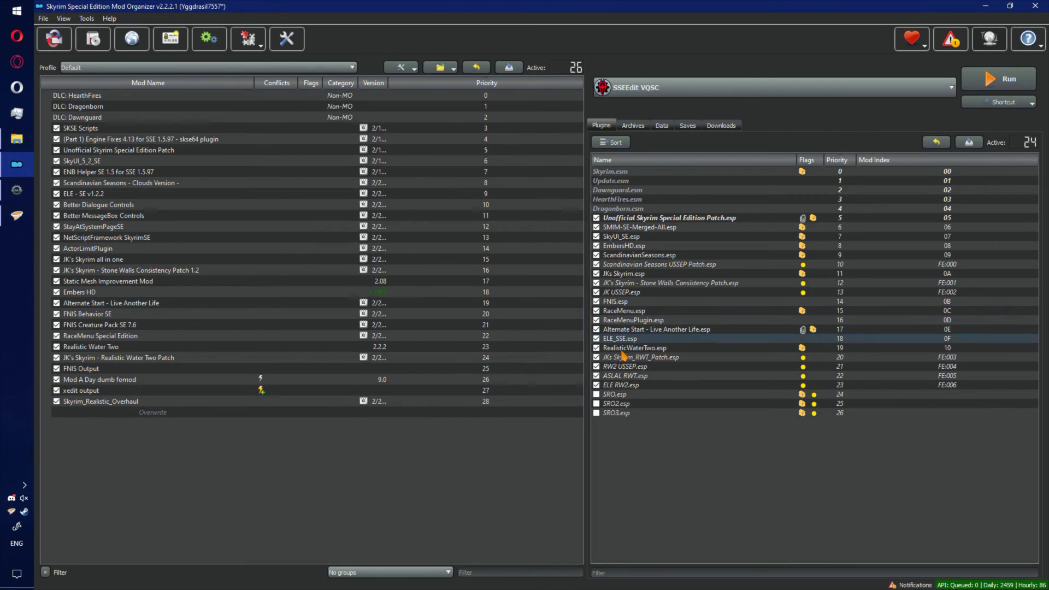
left_click(597, 394)
left_click(597, 404)
left_click(597, 414)
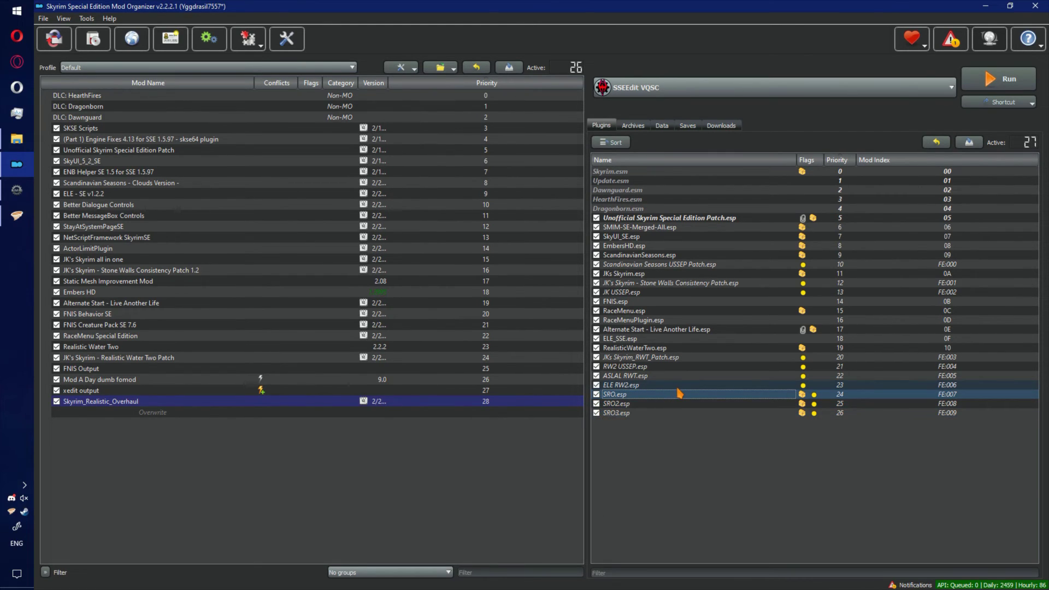
Move the three SRO plugins directly below Unofficial Skyrim Special Edition Patch.esp and lock their load order
left_click(655, 412, "shift")
left_click(745, 394)
left_click(747, 407, "shift")
left_click(757, 414, "shift")
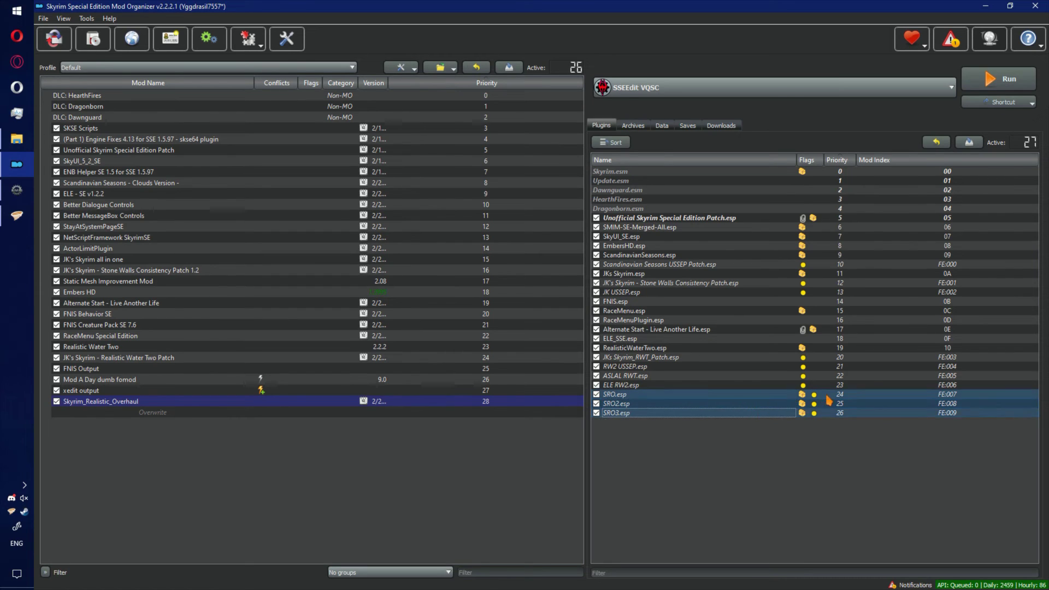
mouse_move(821, 404)
left_mouse_down()
mouse_move(799, 281)
mouse_move(831, 224)
left_mouse_up()
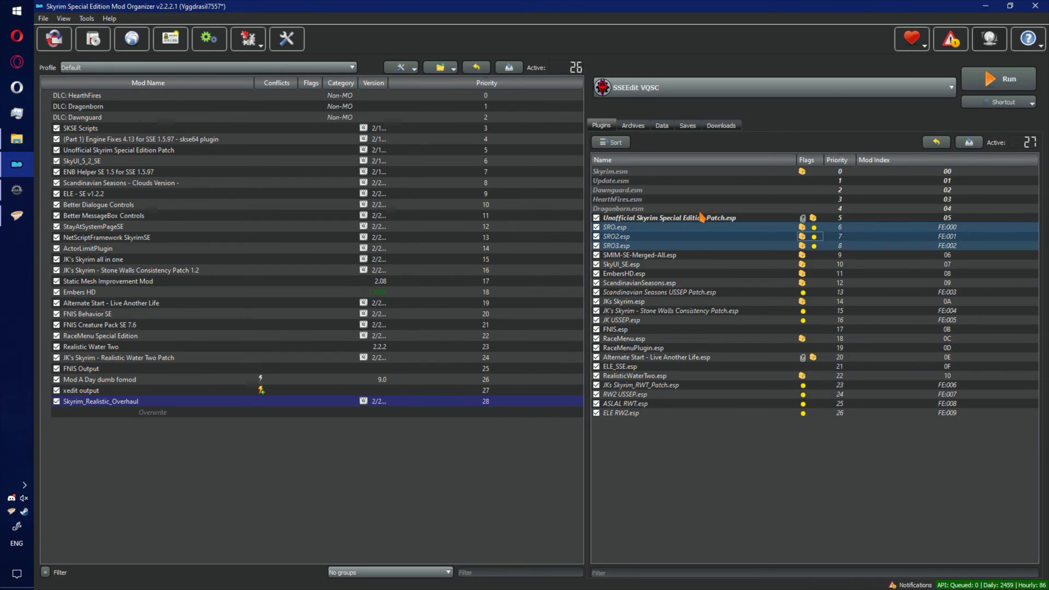
right_click(866, 241)
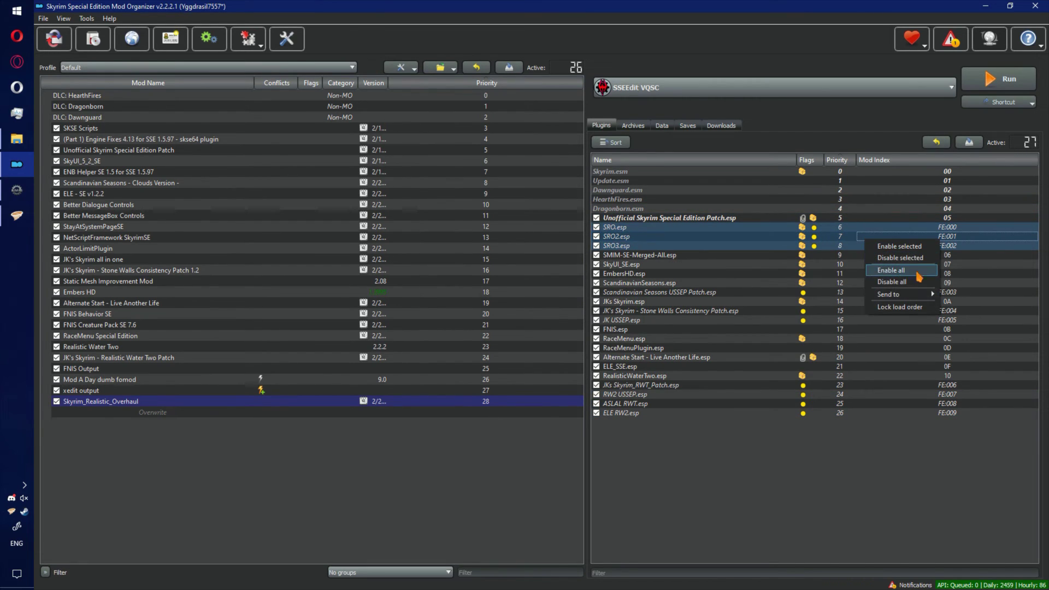
left_click(915, 309)
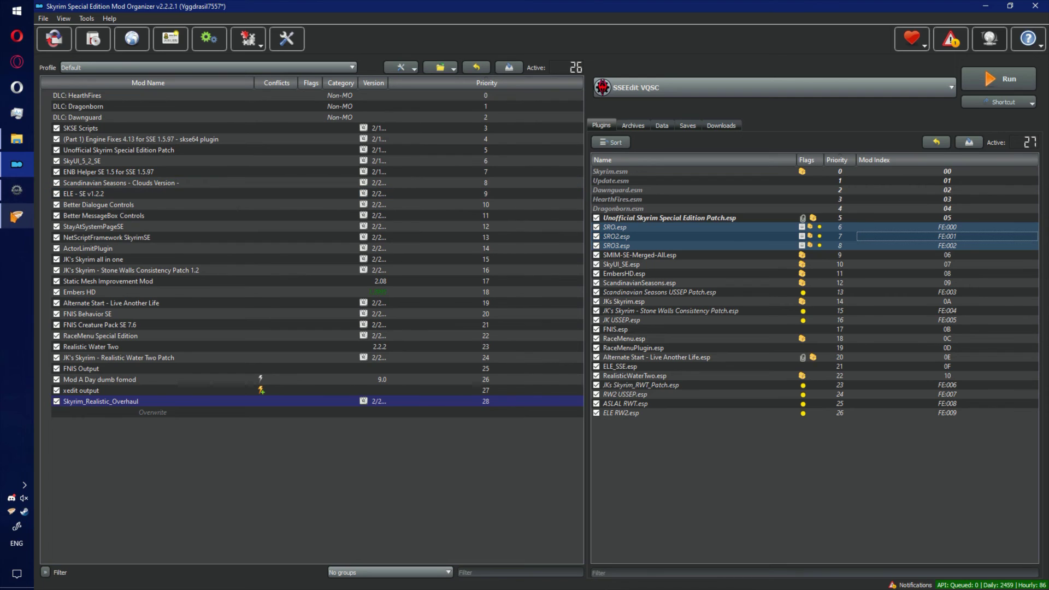
Switch to Kortex, refresh the mod list, and activate the plugins SRO.esp, SRO2.esp and SRO3.esp
left_click(20, 207)
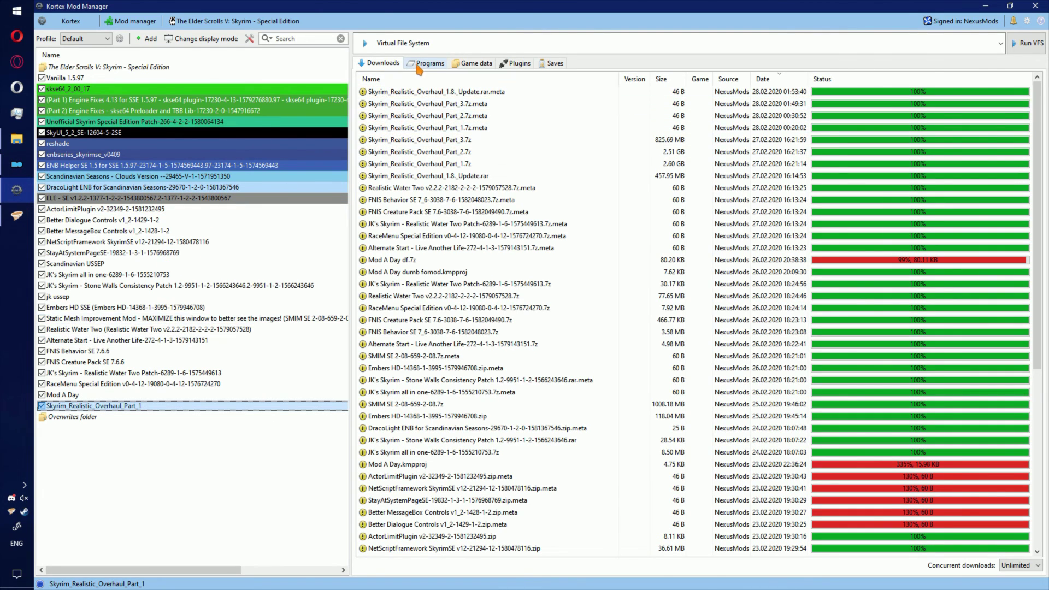
left_click(514, 63)
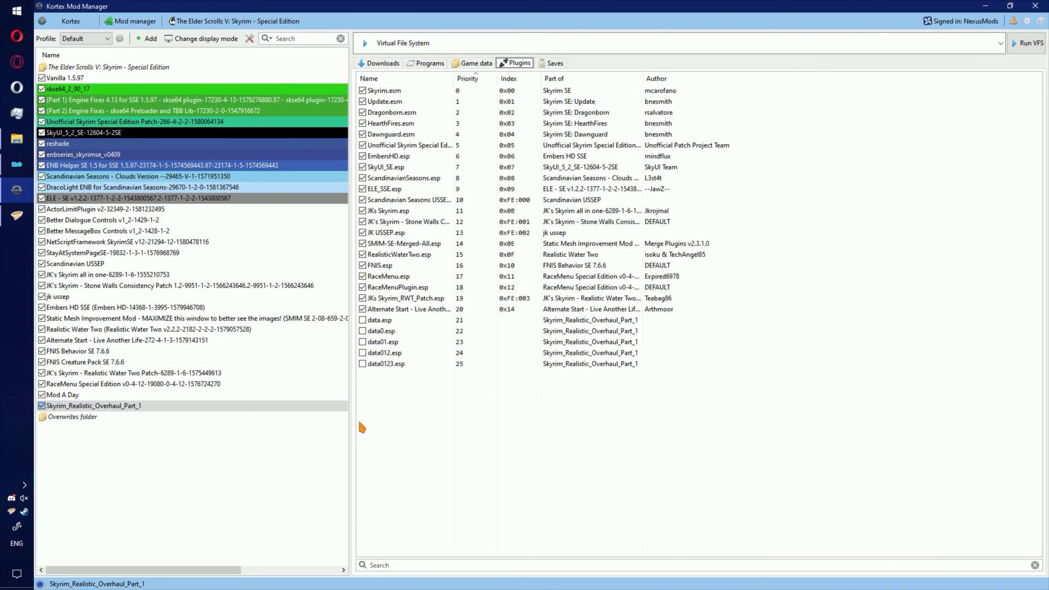
right_click(258, 457)
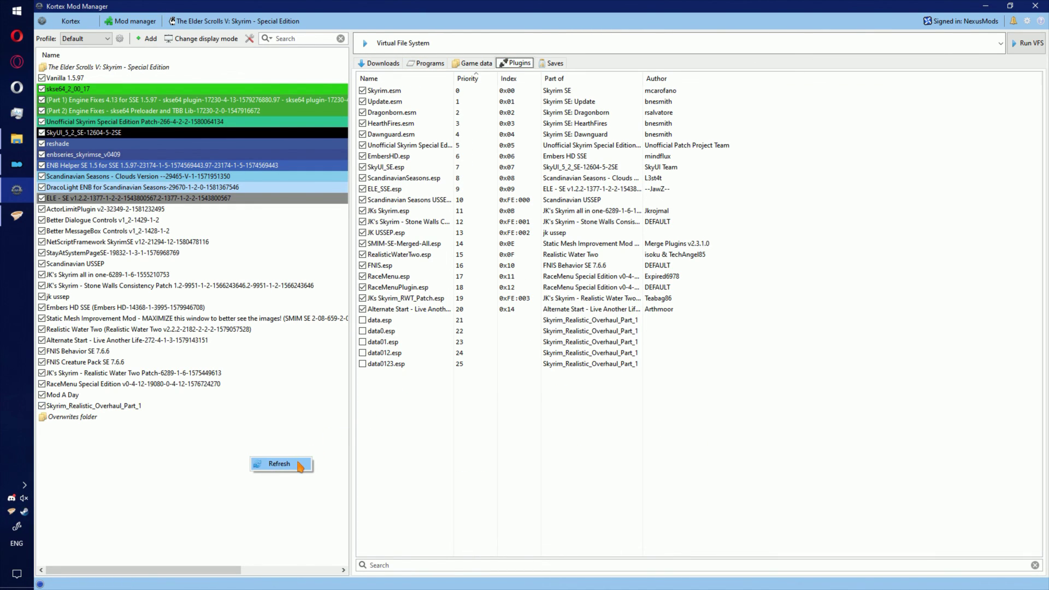
left_click(296, 464)
left_click(363, 320)
left_click(362, 331)
left_click(362, 342)
Move SRO.esp, SRO2.esp and SRO3.esp directly below the Unofficial Skyrim Special Edition Patch plugin and show their plugin options
left_click(511, 319)
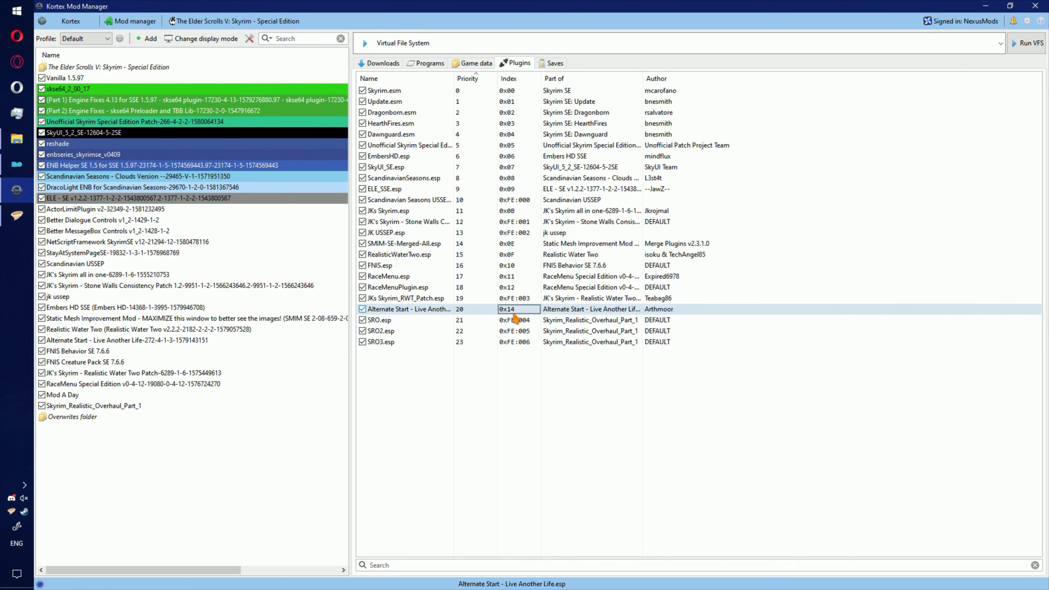
left_click(519, 343, "shift")
left_click_drag(519, 343, 552, 148)
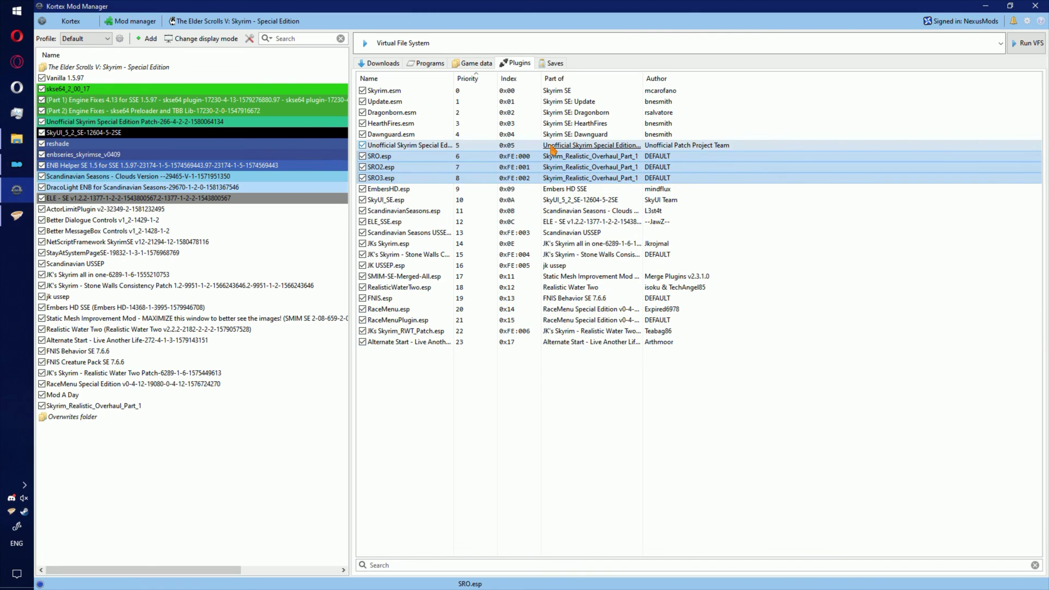
right_click(544, 166)
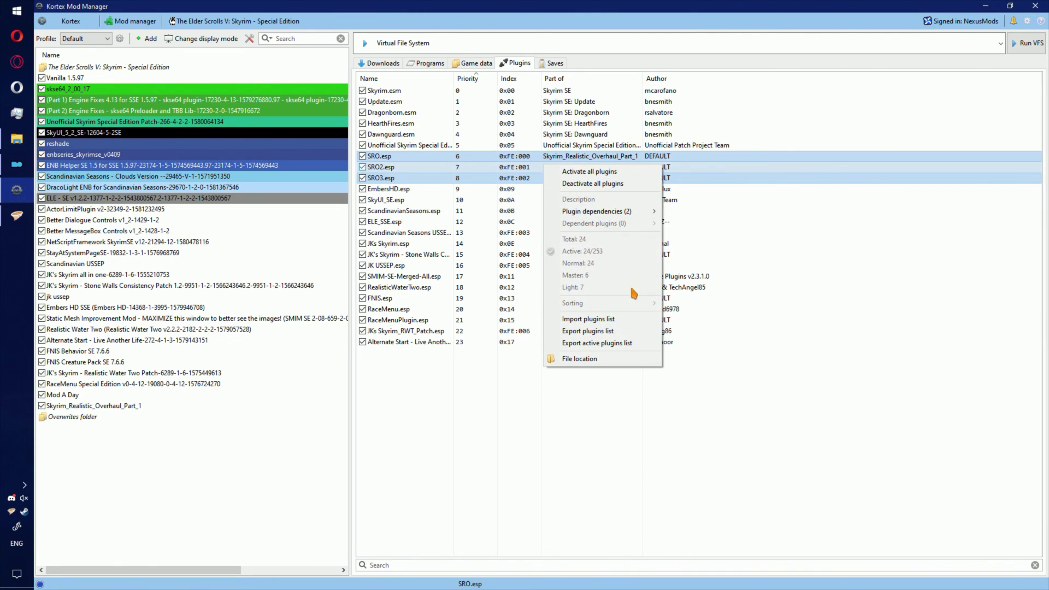